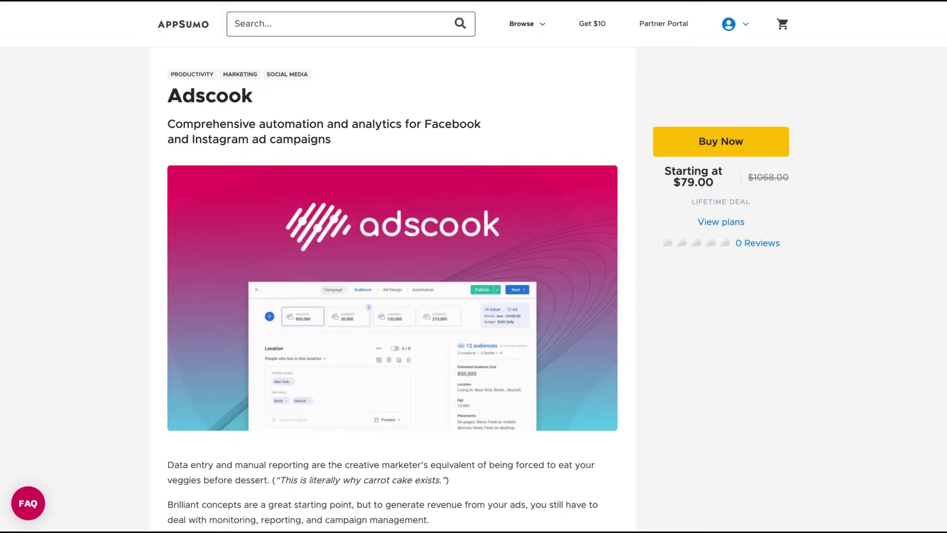
Scroll through the AppSumo Adscook deal page to review its pricing and reviews.
scroll(508, 265, down, 10)
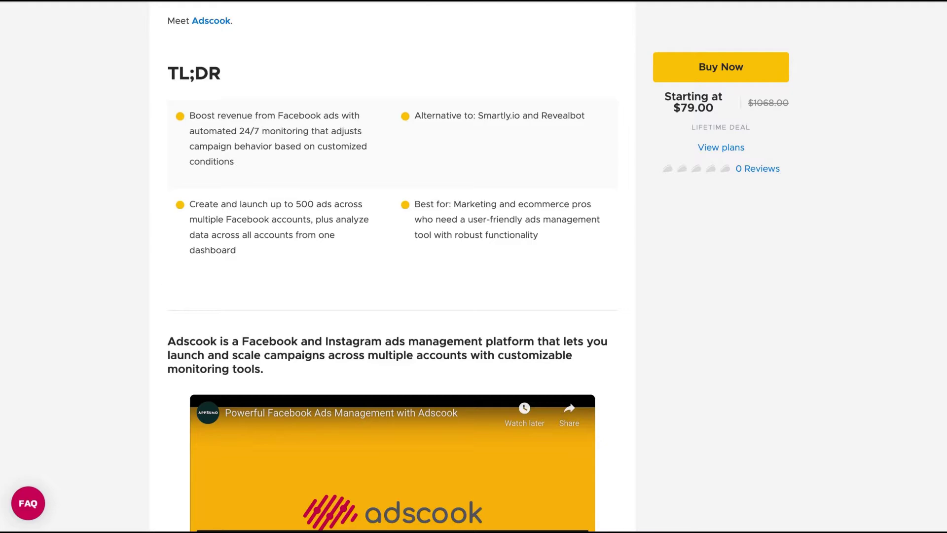
scroll(392, 267, up, 10)
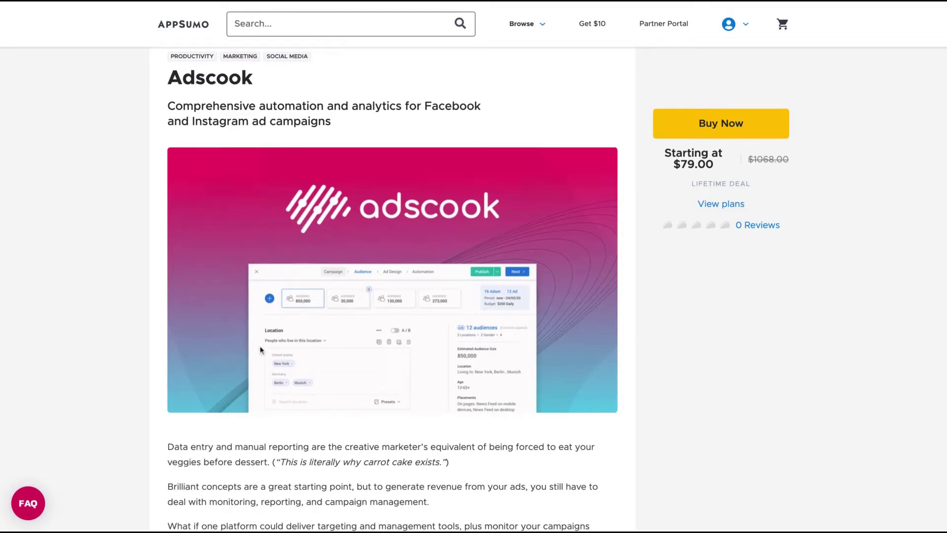
scroll(205, 330, down, 15)
scroll(205, 330, up, 7)
scroll(217, 401, down, 18)
scroll(215, 401, down, 15)
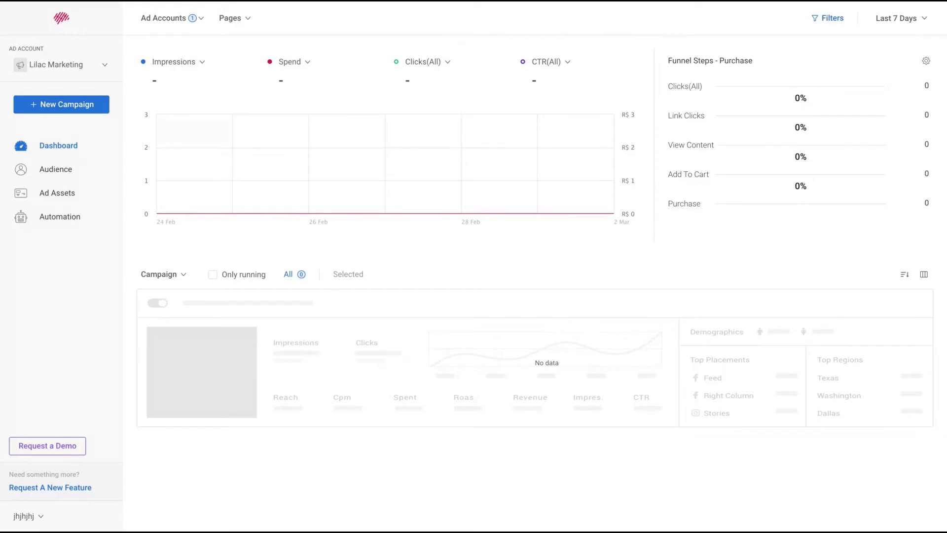
click(189, 19)
click(173, 66)
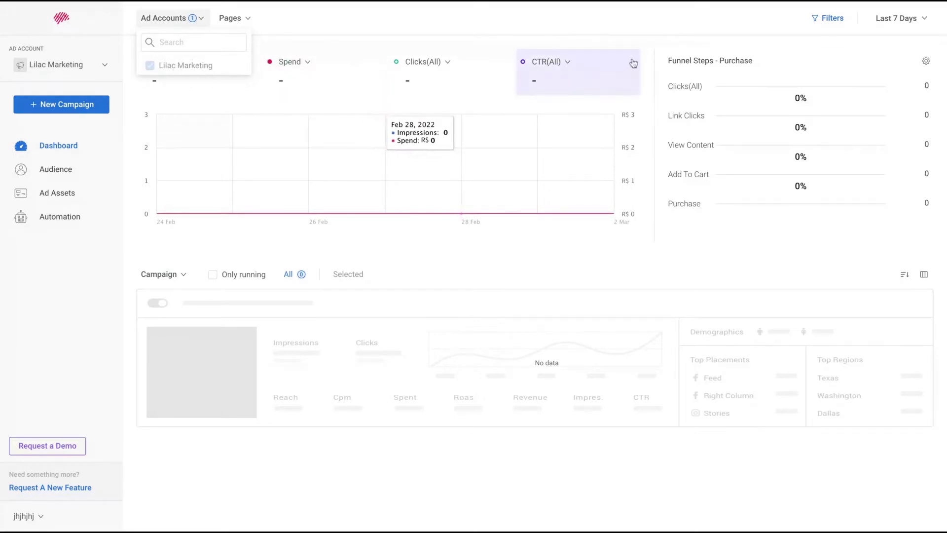
click(622, 42)
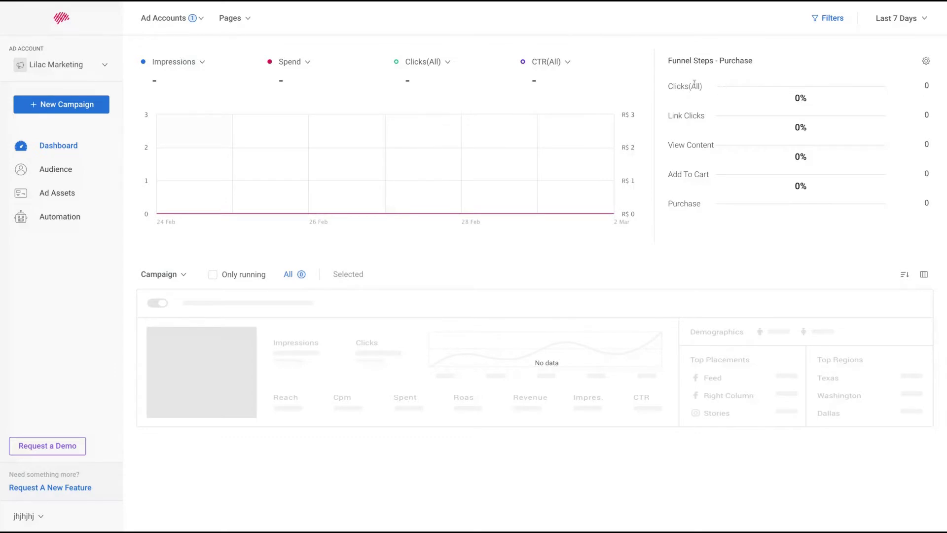
drag(703, 114, 664, 116)
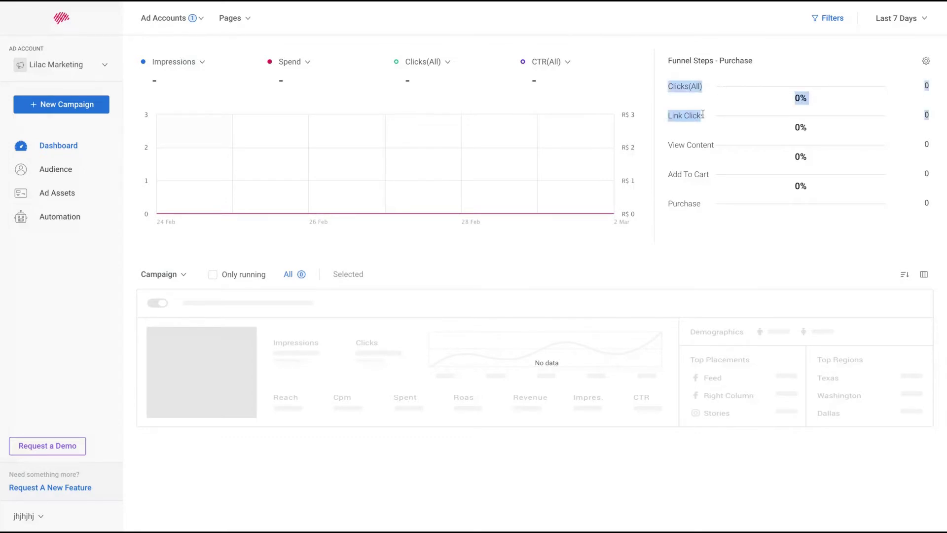
click(665, 115)
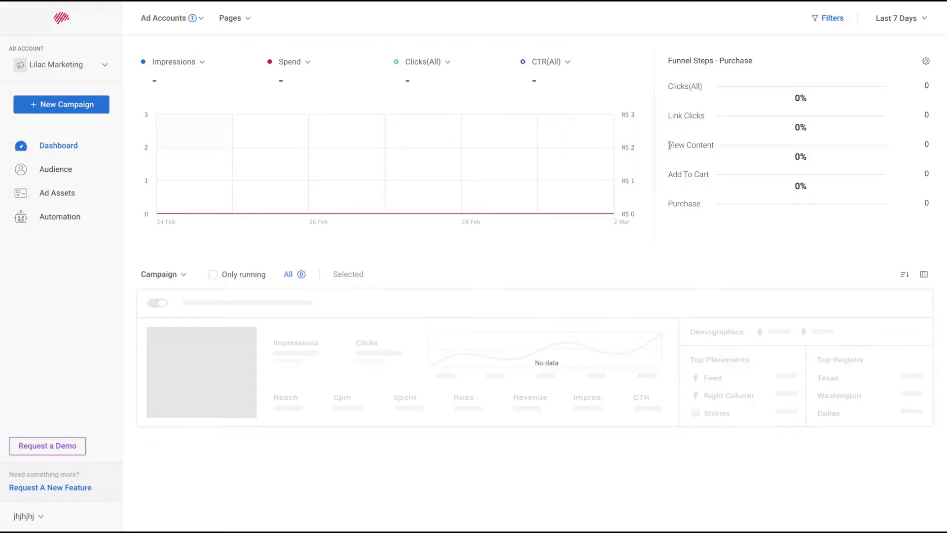
triple_click(669, 145)
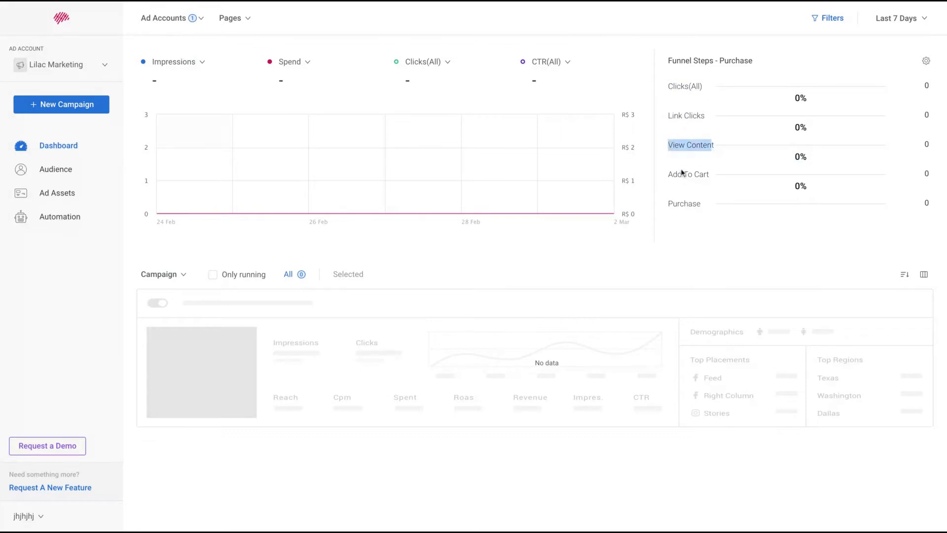
drag(668, 174, 708, 175)
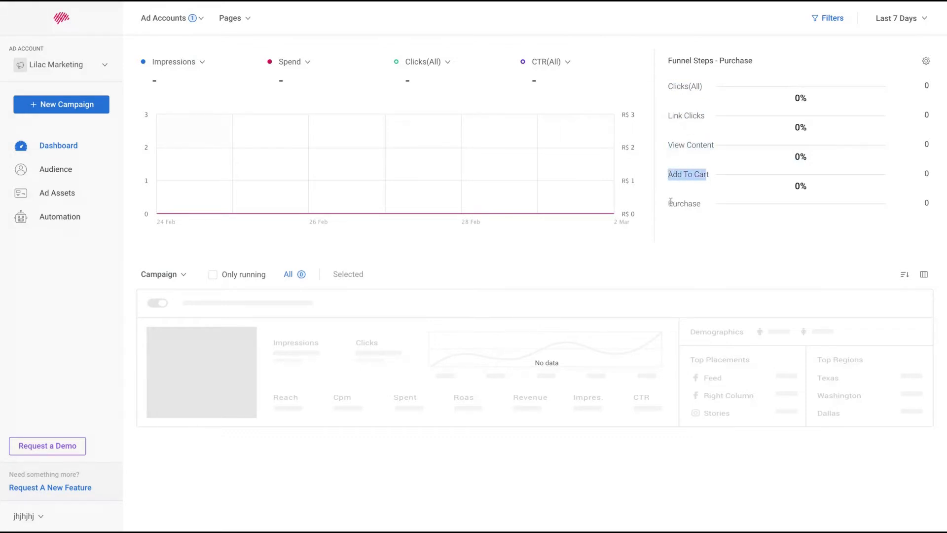
drag(673, 204, 701, 204)
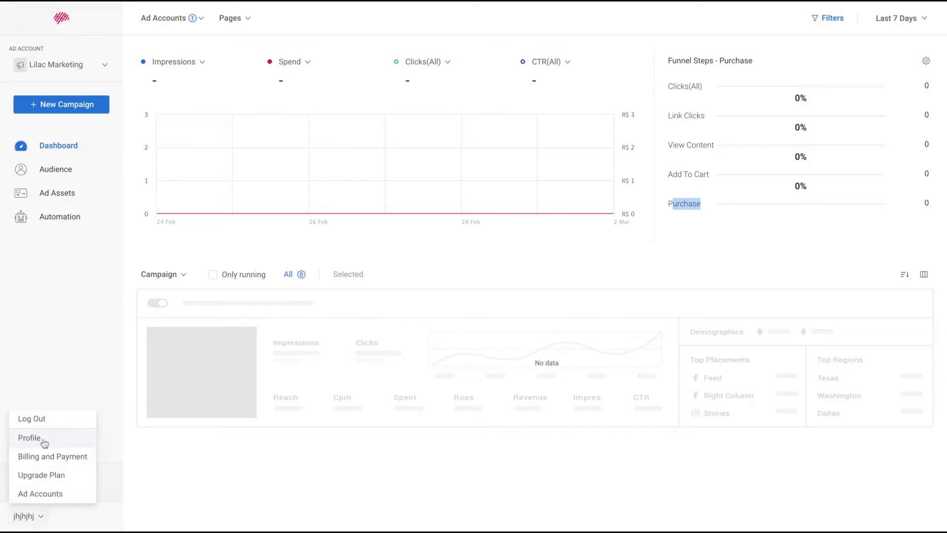
mouse_move(67, 504)
click(105, 68)
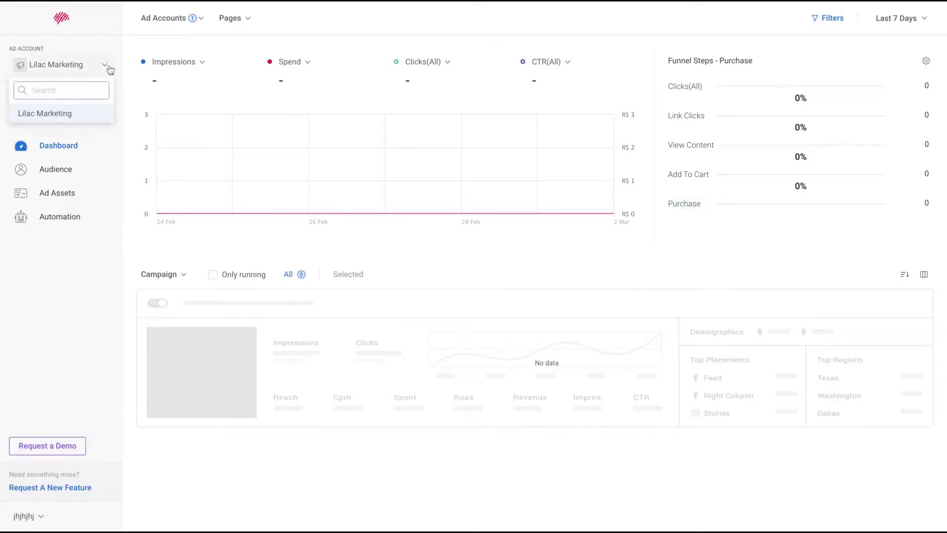
click(107, 68)
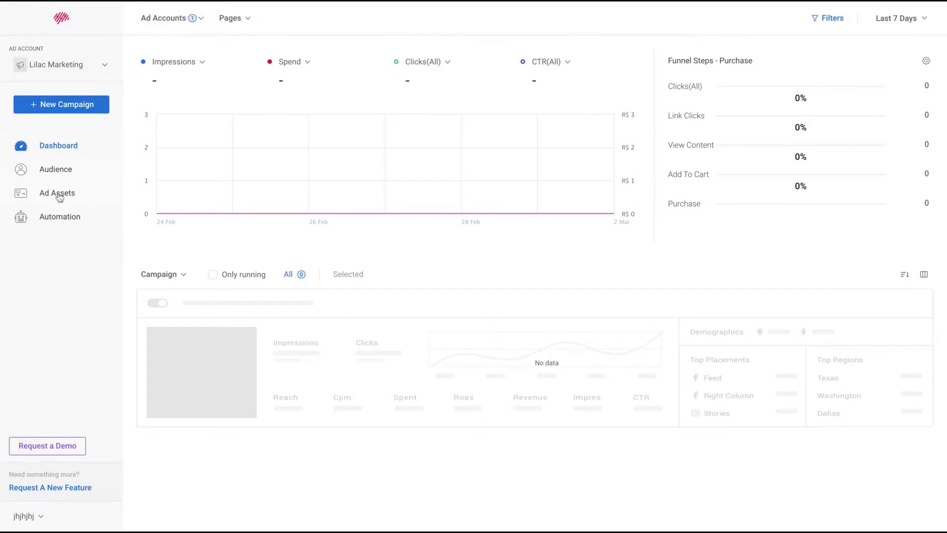
click(201, 24)
click(248, 18)
click(248, 18)
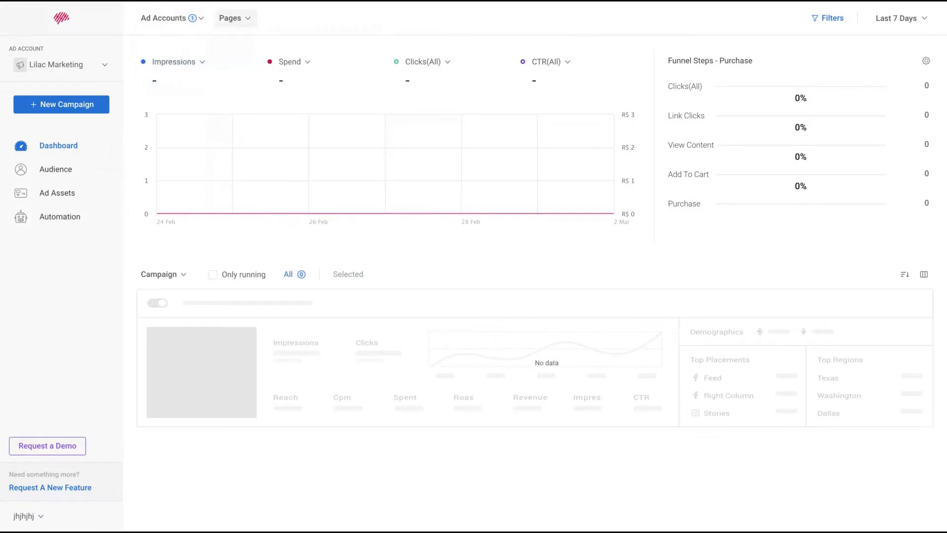
click(249, 18)
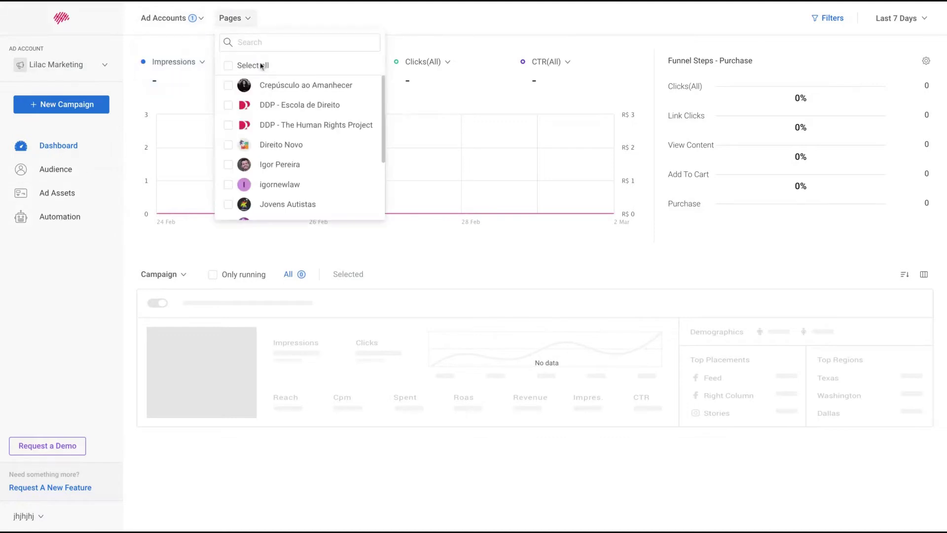
scroll(247, 144, down, 3)
scroll(247, 144, up, 2)
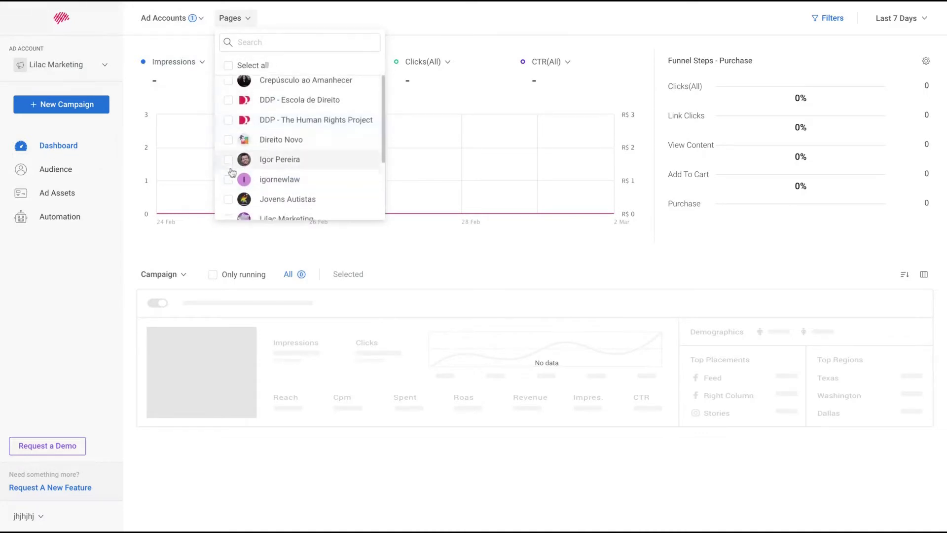
scroll(232, 172, down, 1)
scroll(232, 172, up, 2)
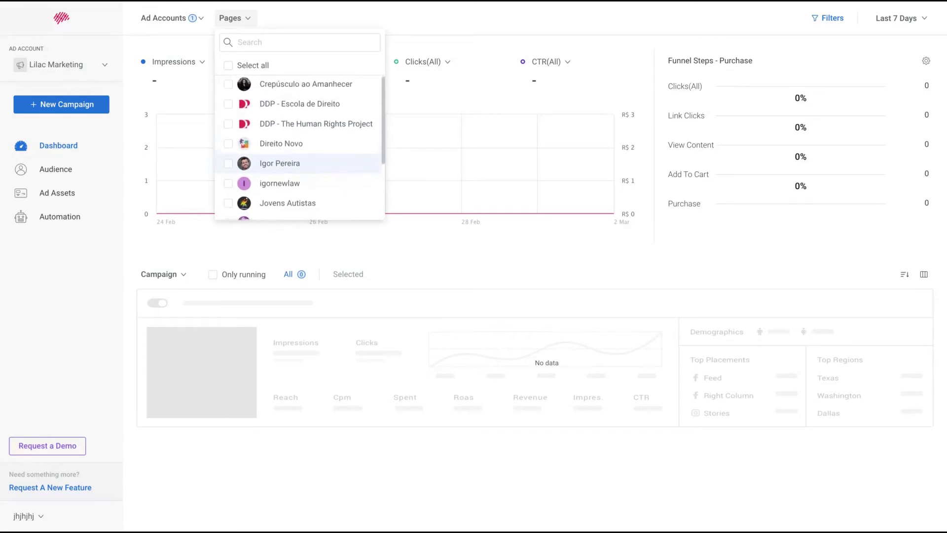
scroll(296, 148, down, 3)
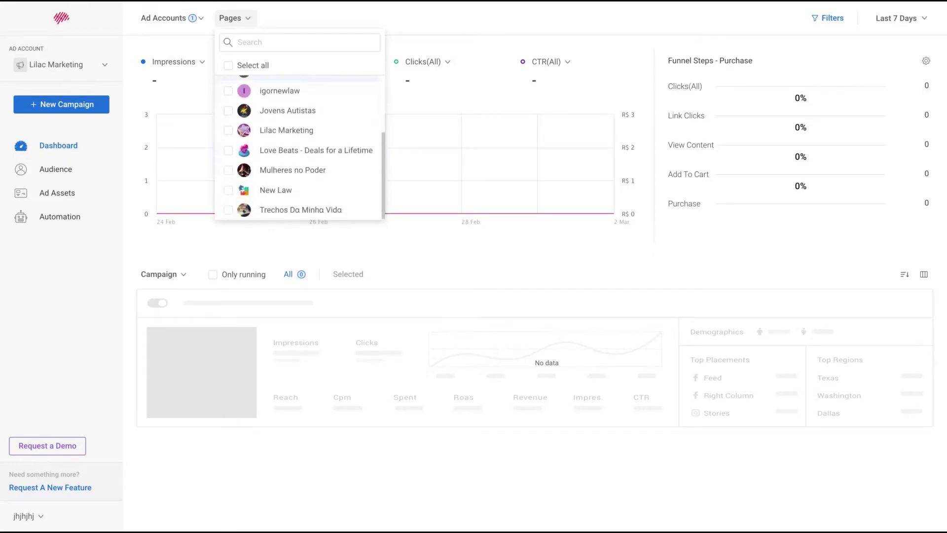
scroll(296, 170, up, 3)
scroll(299, 148, up, 1)
click(482, 41)
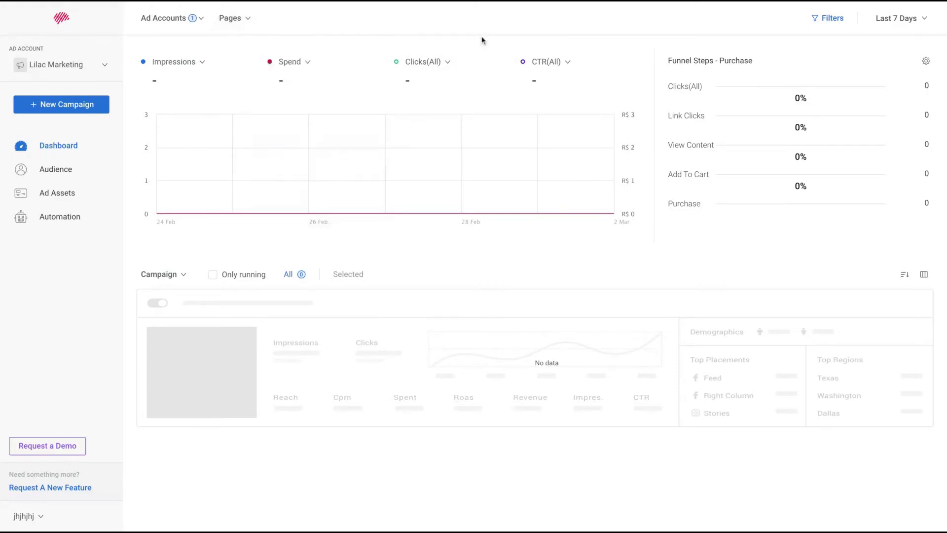
click(57, 171)
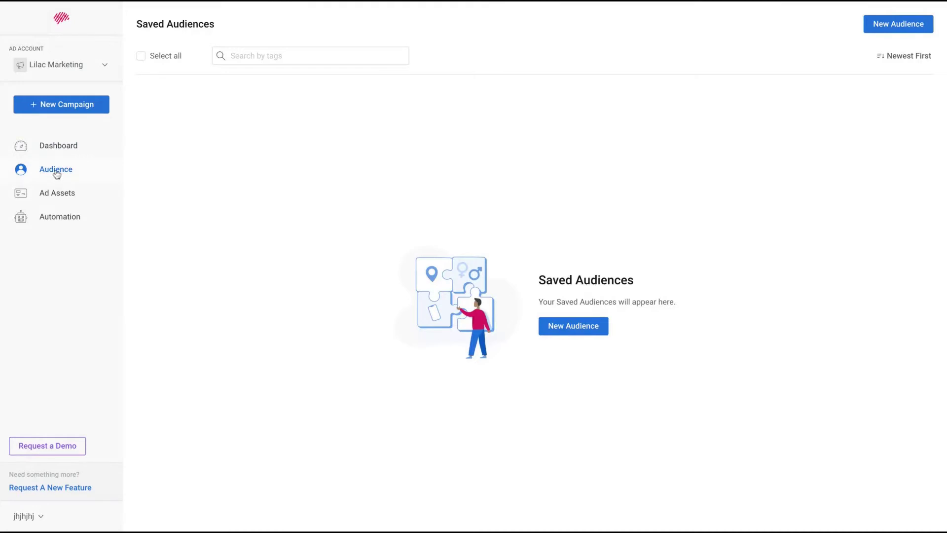
Start a new audience from the Saved Audiences page.
click(571, 328)
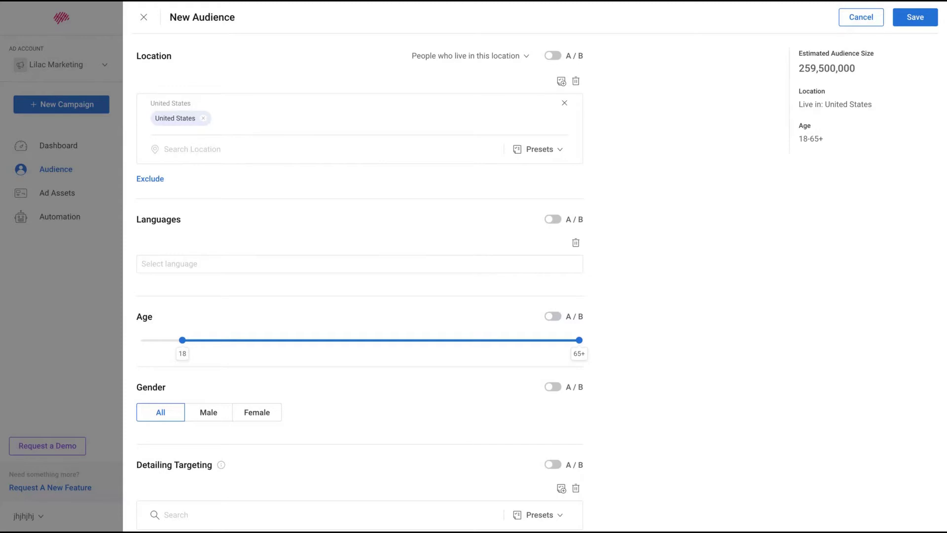
Try location searches 'Braz' and 'Francan', then dismiss them without adding either location.
click(193, 149)
text(Brazil)
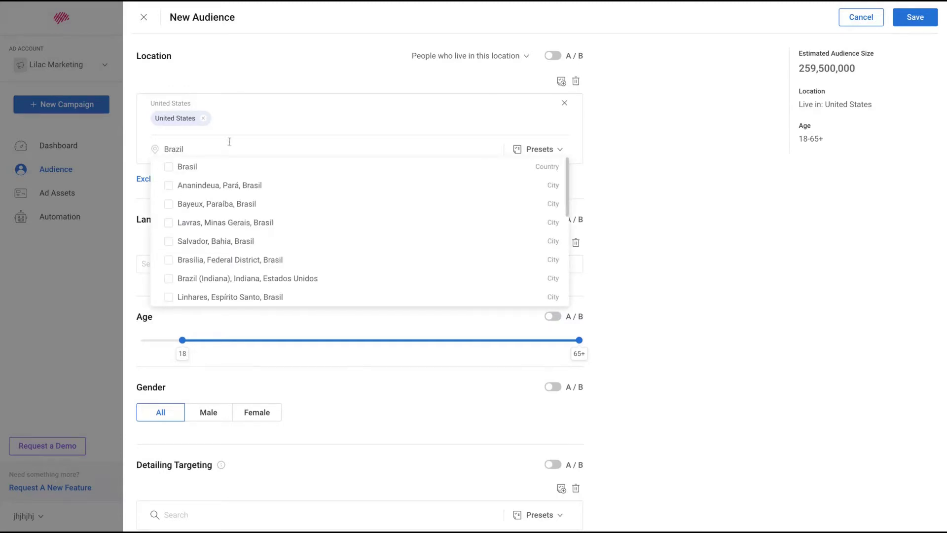
double_click(194, 149)
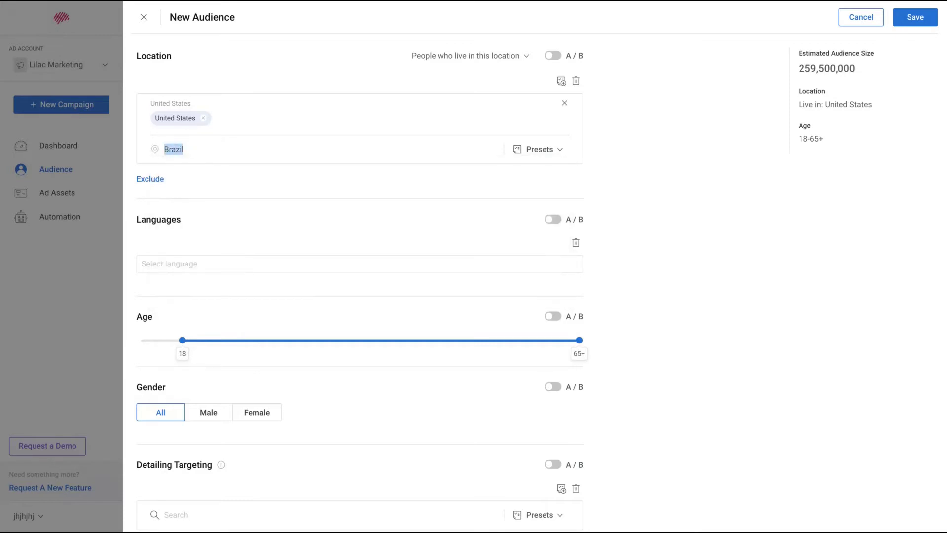
text(Fr)
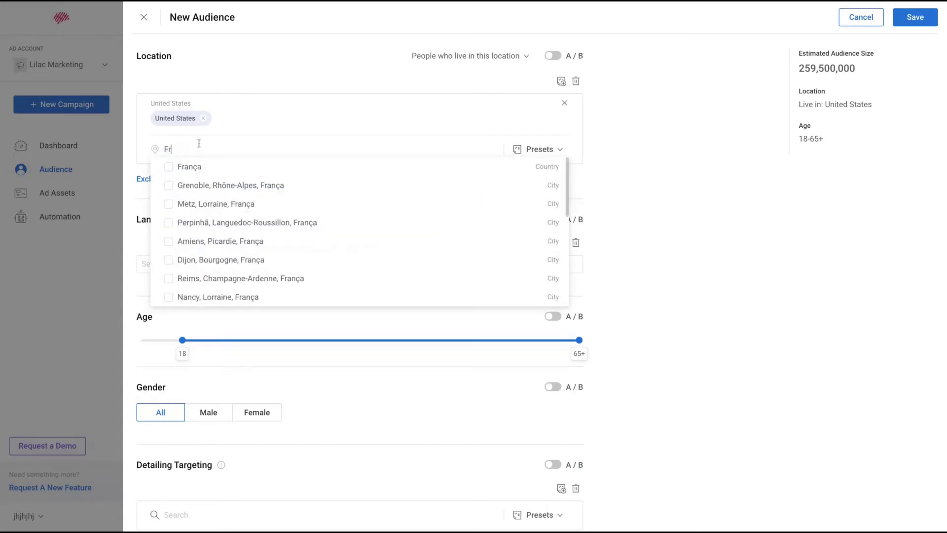
text(ancance)
click(758, 179)
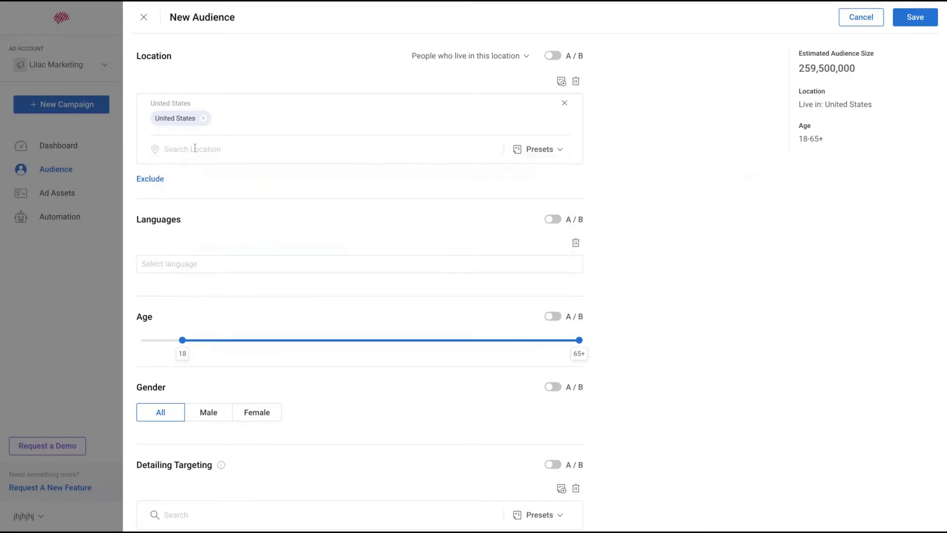
Add English (US) and Spanish as the audience's target languages.
click(195, 269)
scroll(226, 328, down, 1)
scroll(226, 328, up, 1)
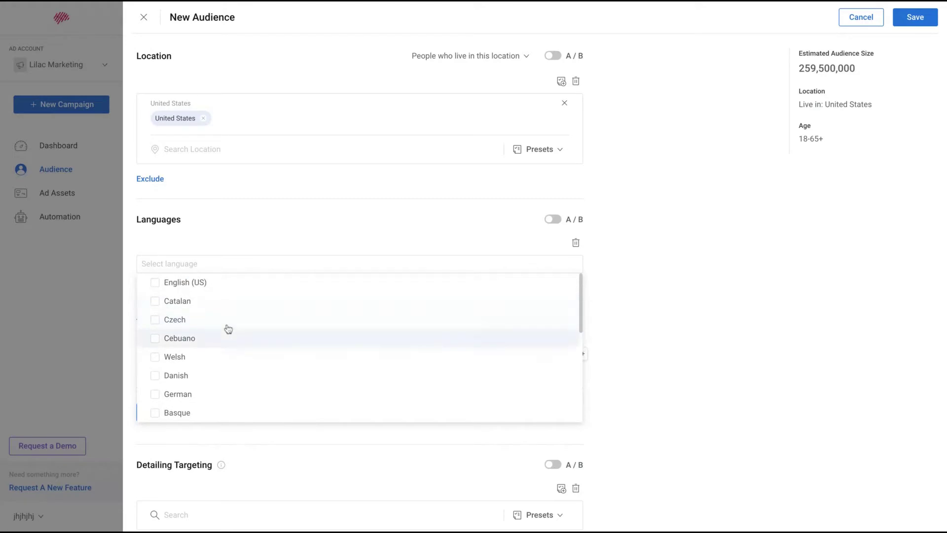
click(158, 283)
scroll(196, 355, down, 2)
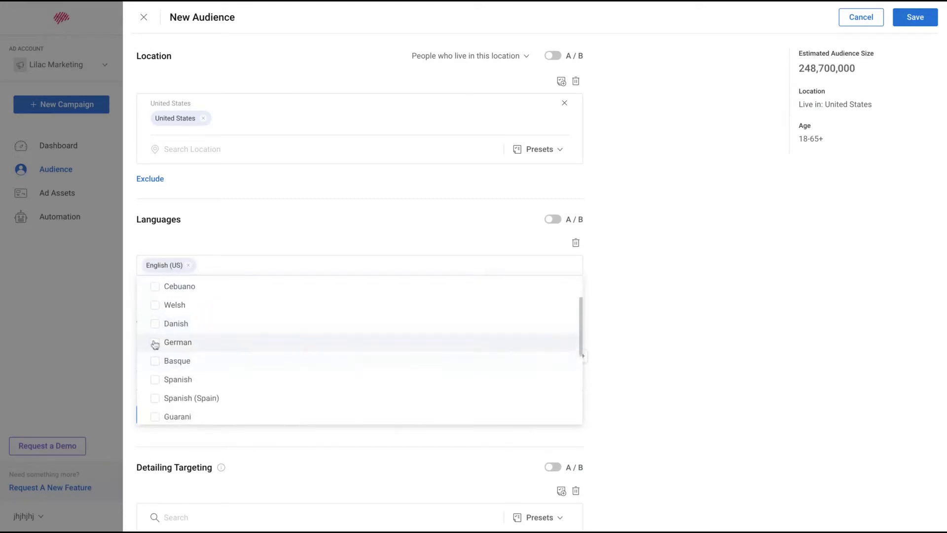
scroll(157, 344, down, 2)
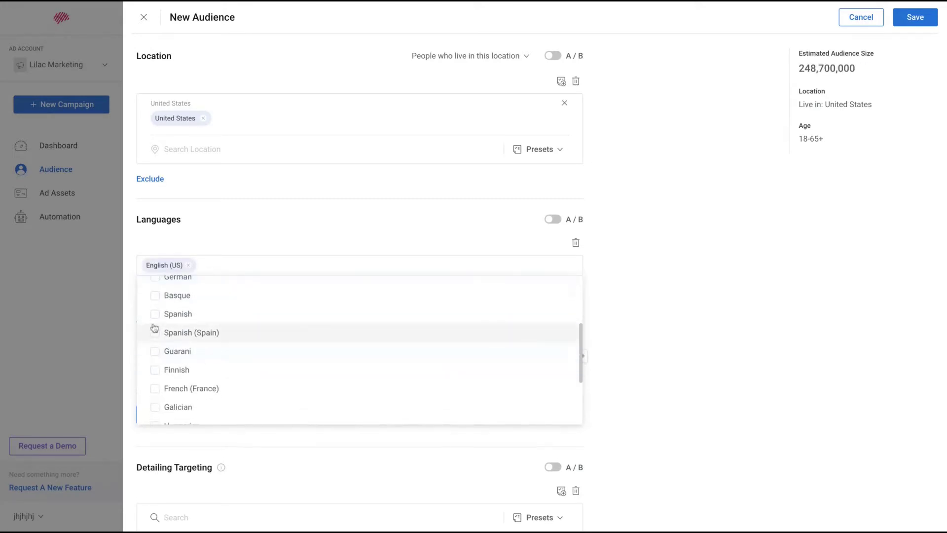
click(156, 321)
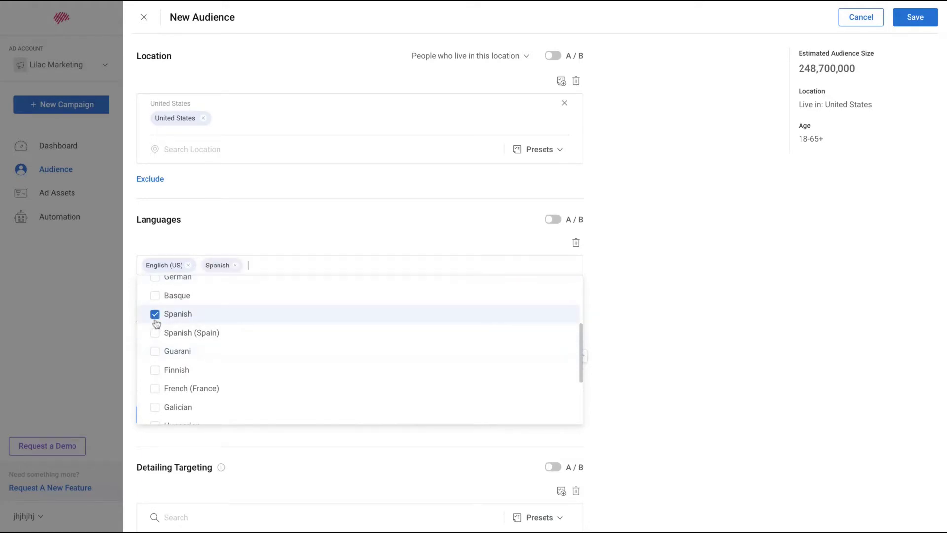
click(761, 291)
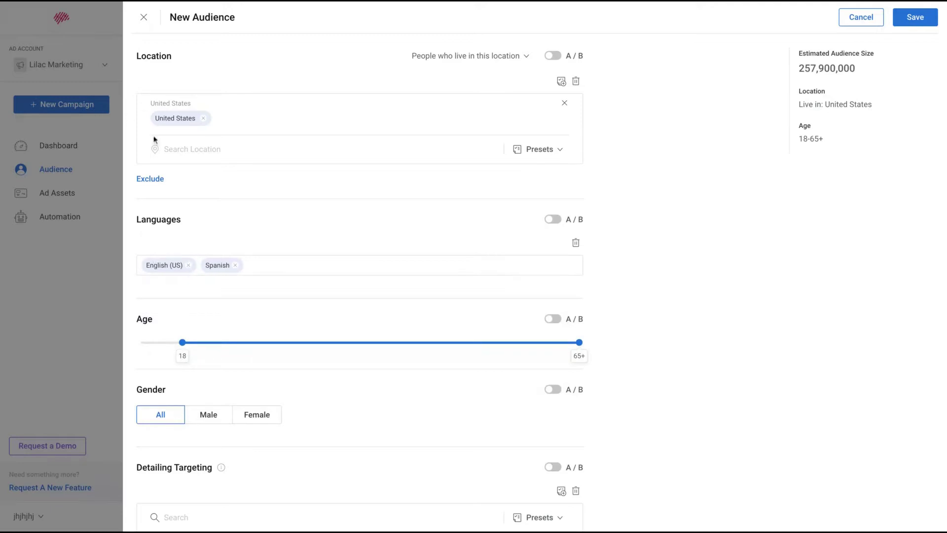
scroll(200, 302, down, 3)
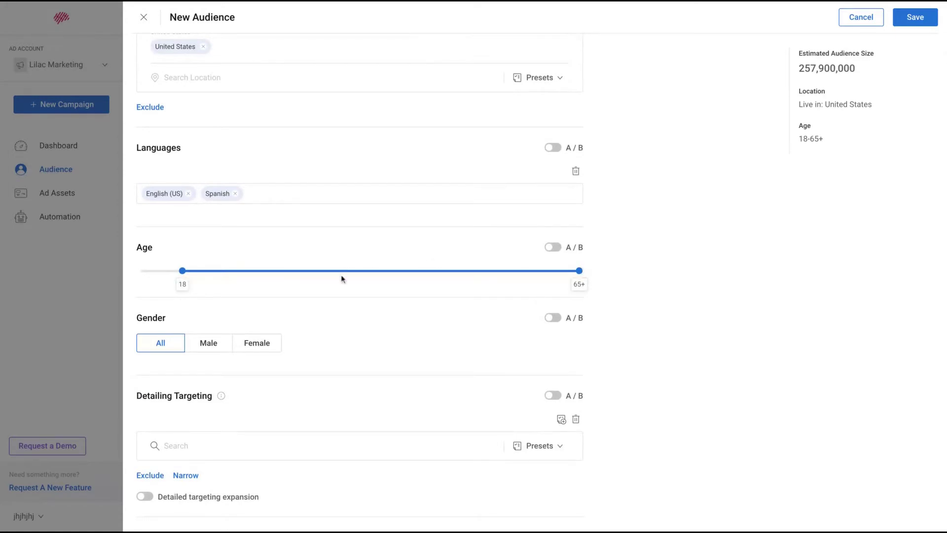
drag(579, 271, 293, 271)
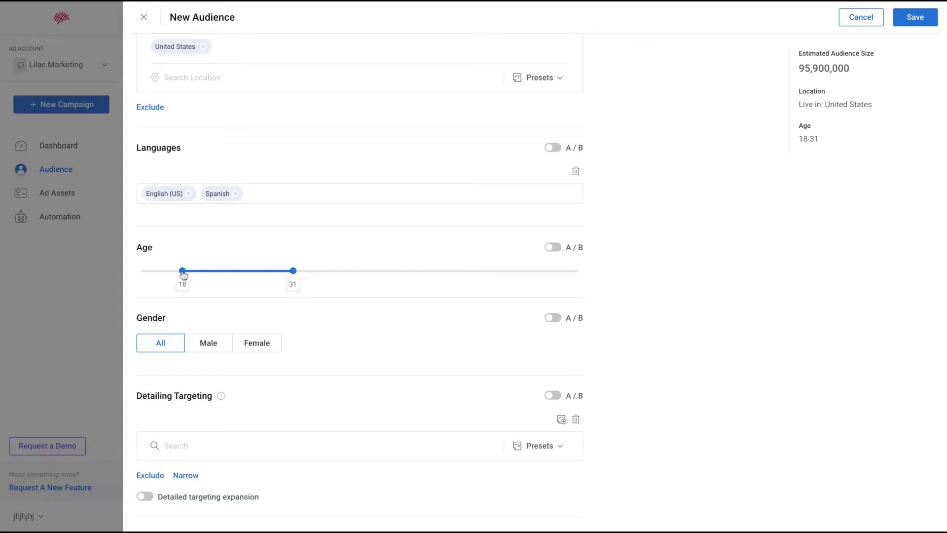
drag(183, 275, 191, 273)
drag(192, 274, 199, 274)
key(Right)
key(Right)
key(Right)
key(Right)
key(Left)
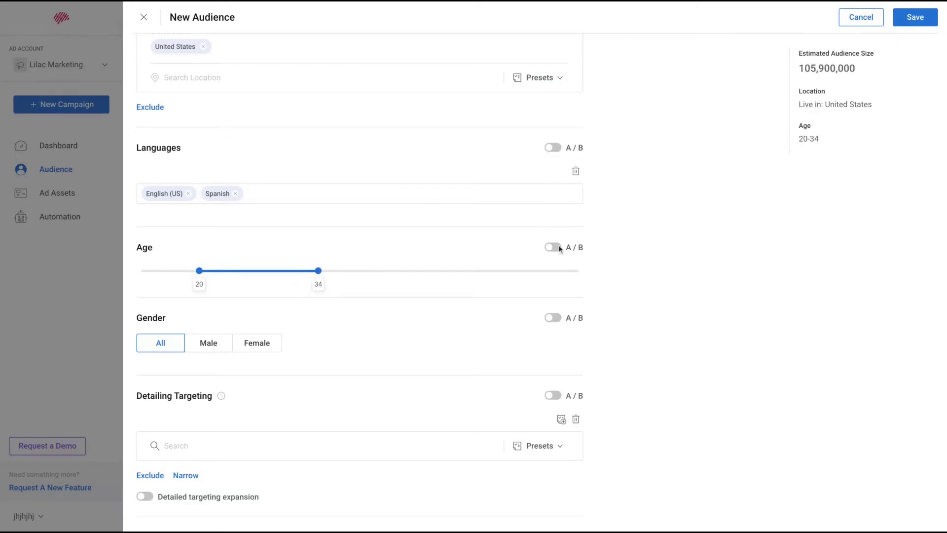
click(553, 247)
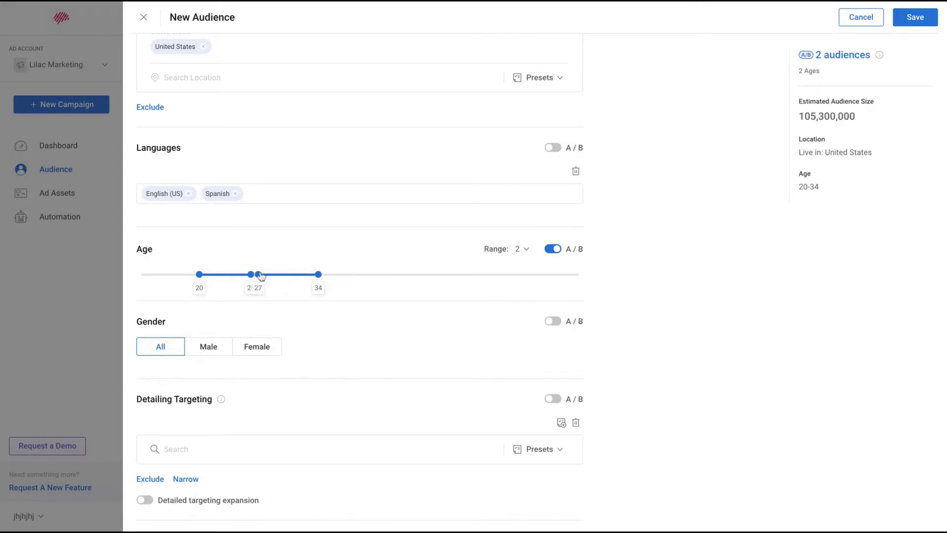
key(Right)
key(Right)
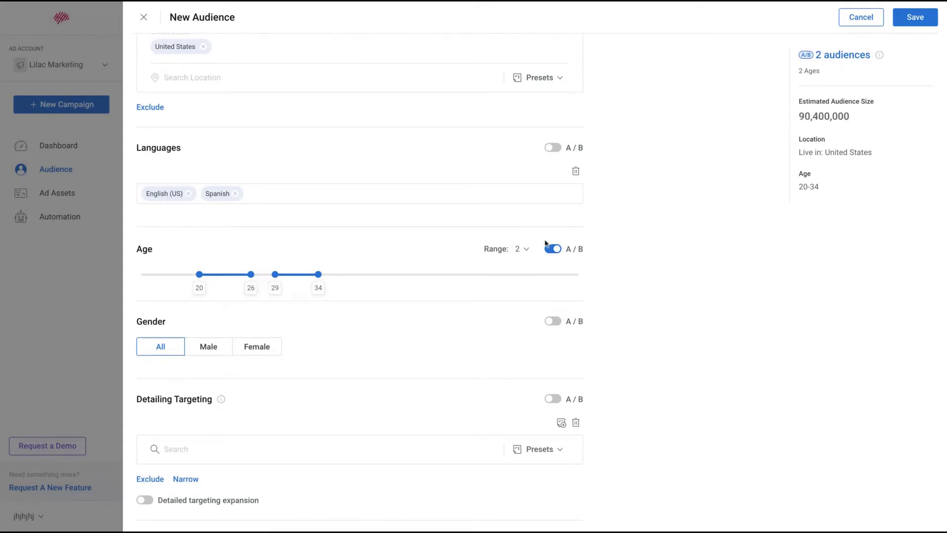
click(563, 251)
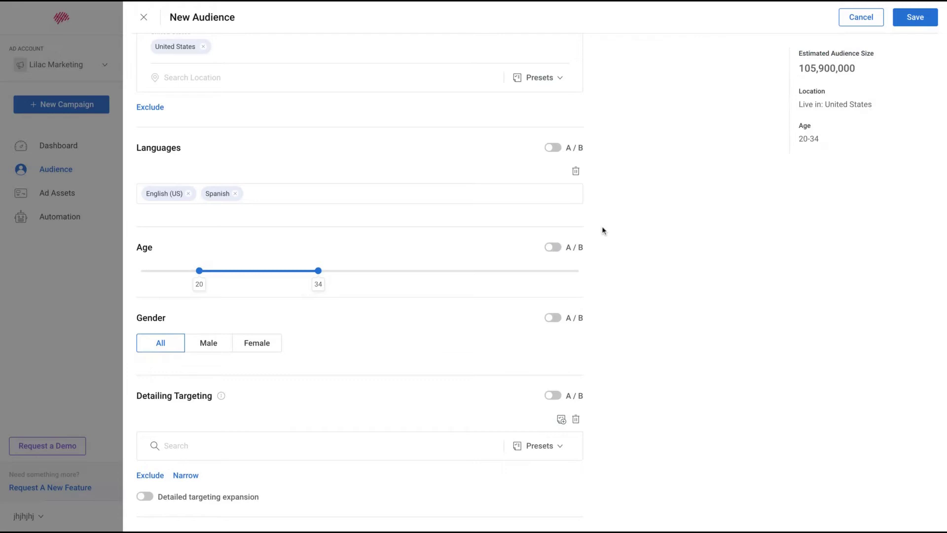
scroll(529, 235, up, 2)
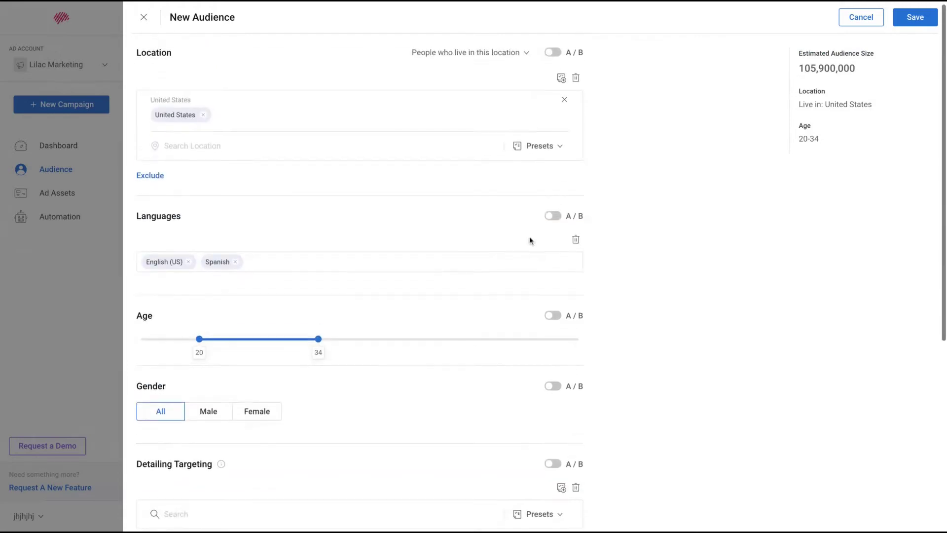
scroll(529, 236, down, 2)
scroll(529, 235, down, 2)
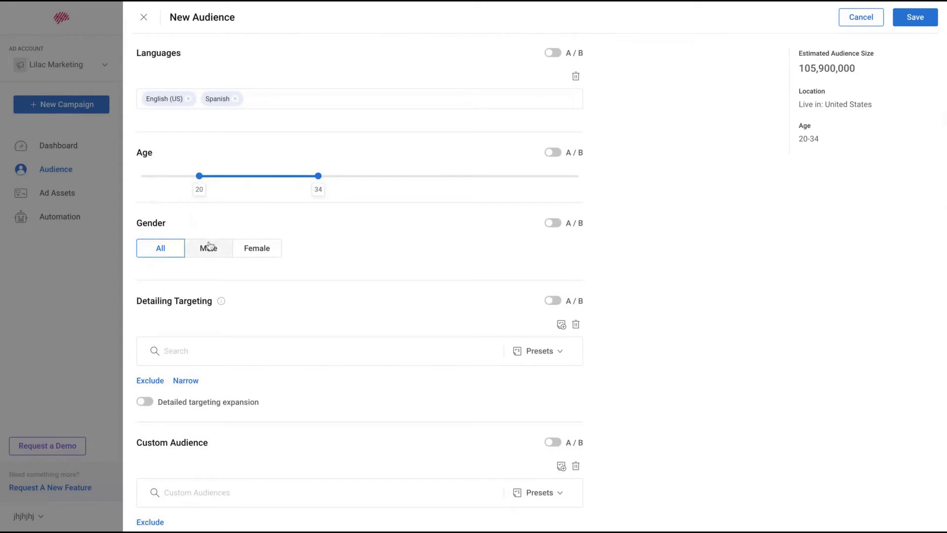
Set the gender to Female and look over the saved detailed-targeting presets.
click(265, 248)
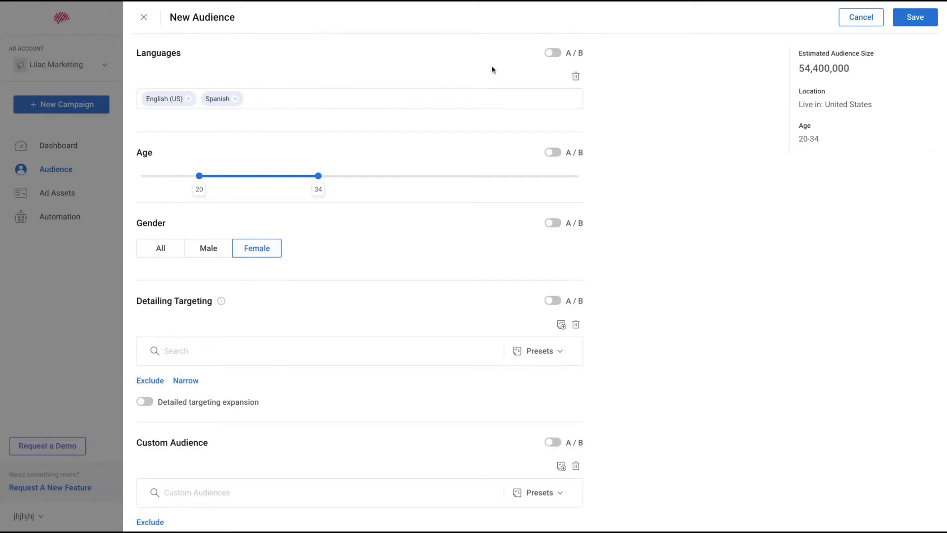
scroll(279, 273, down, 2)
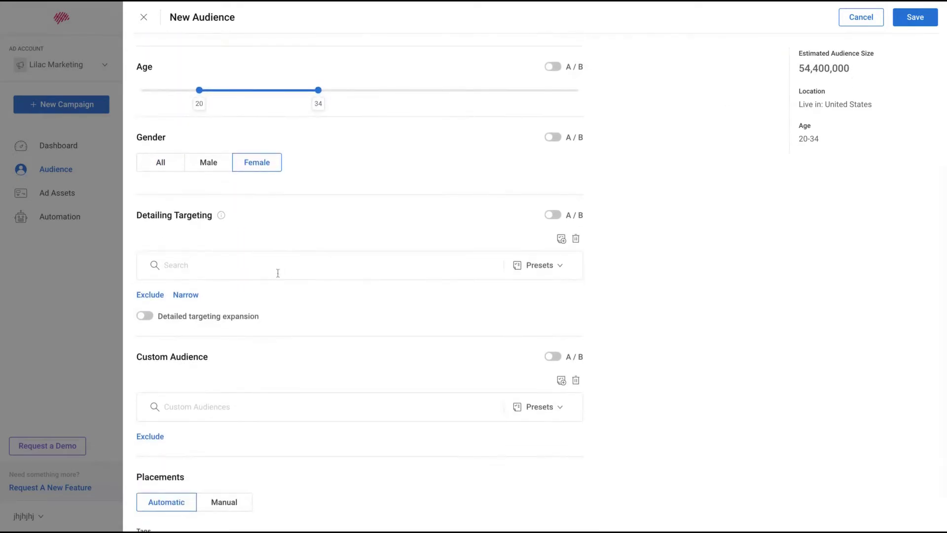
mouse_move(224, 222)
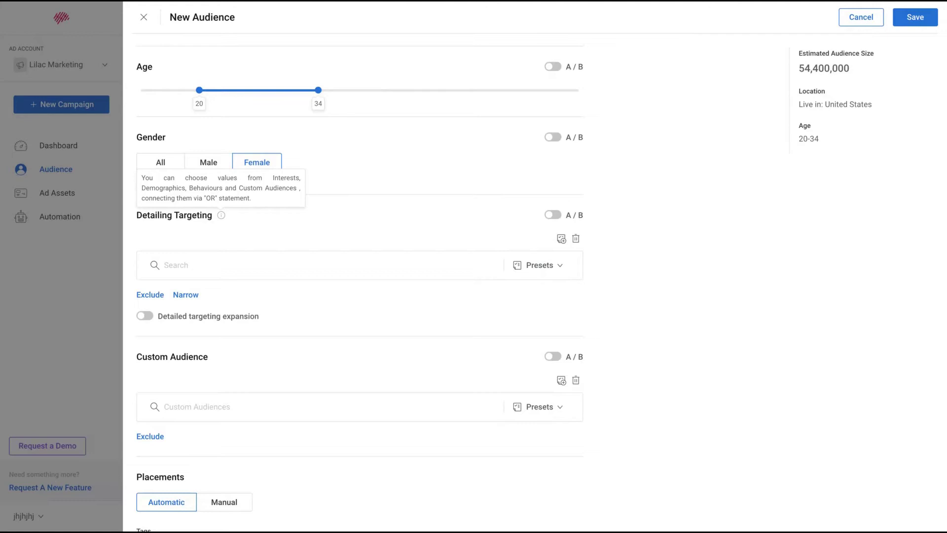
click(518, 277)
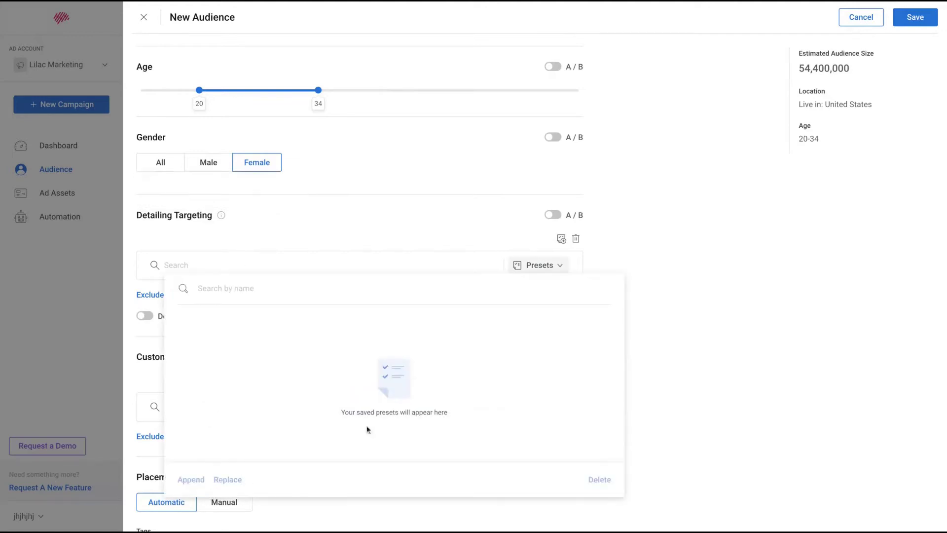
click(691, 239)
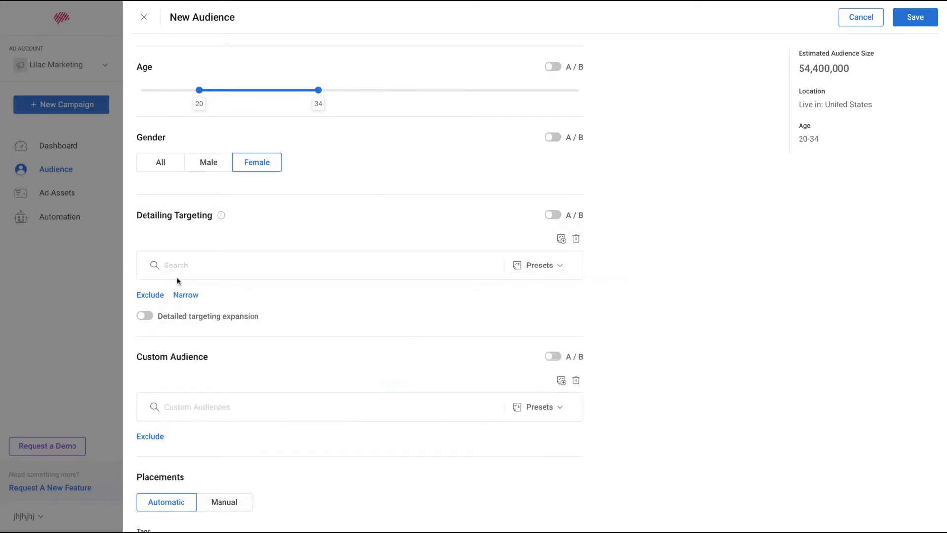
Search 'law' in detailed targeting and add Privacy law and Refugee law as interests.
click(228, 262)
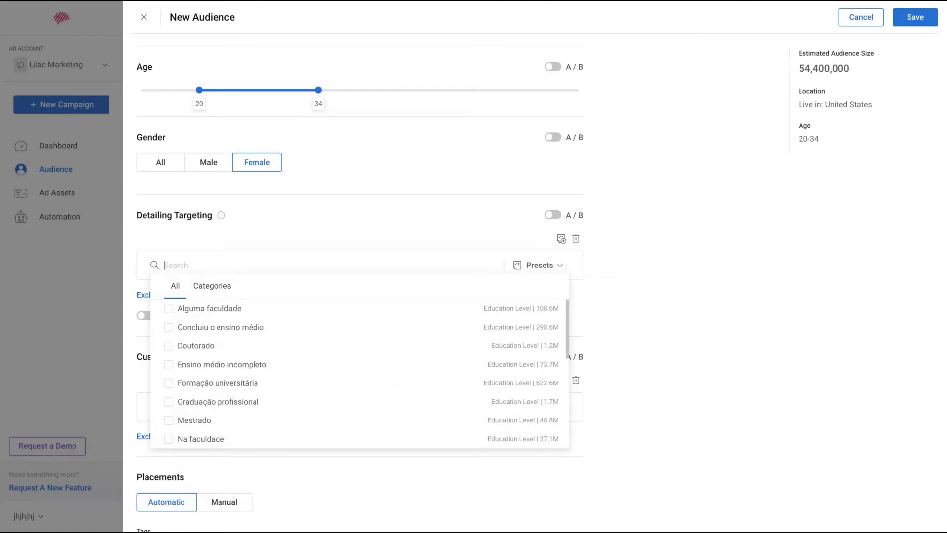
text(law)
scroll(215, 215, down, 1)
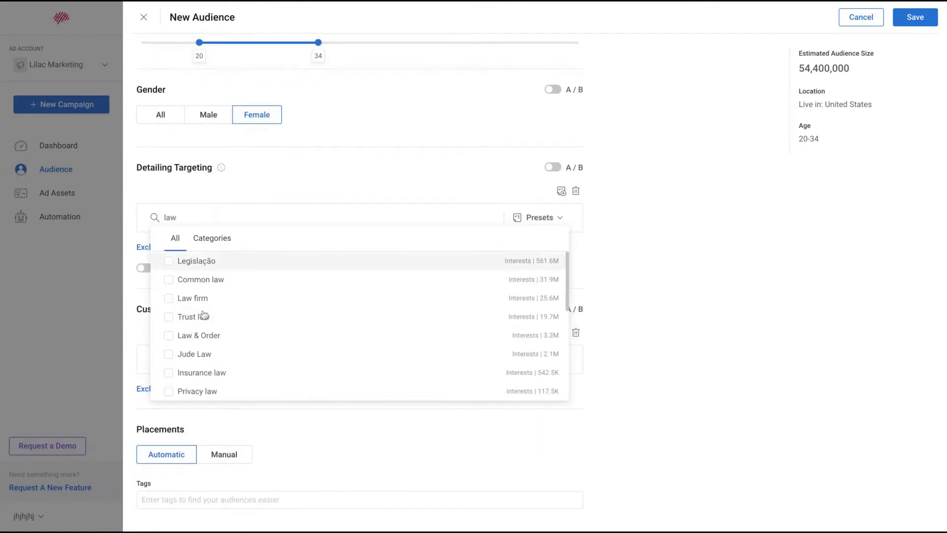
scroll(215, 347, down, 1)
scroll(215, 348, down, 2)
click(169, 338)
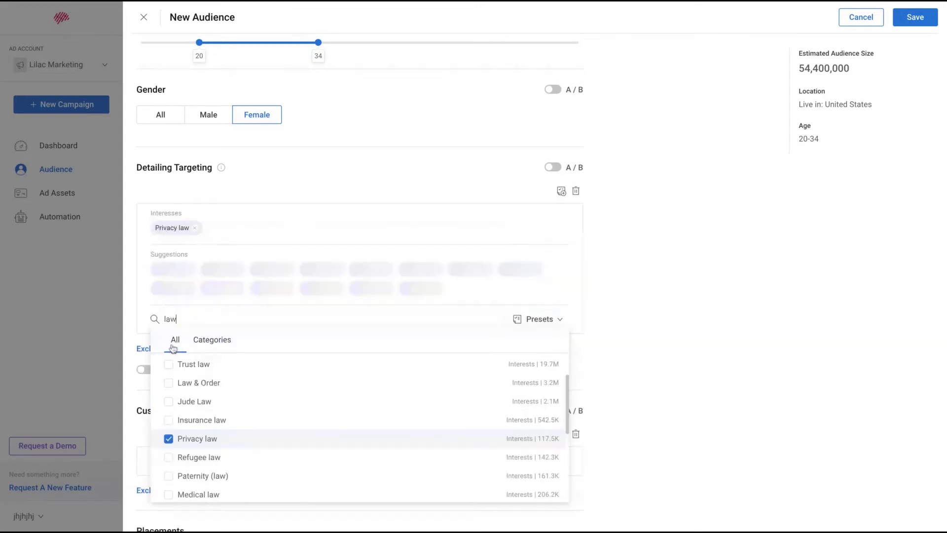
click(168, 457)
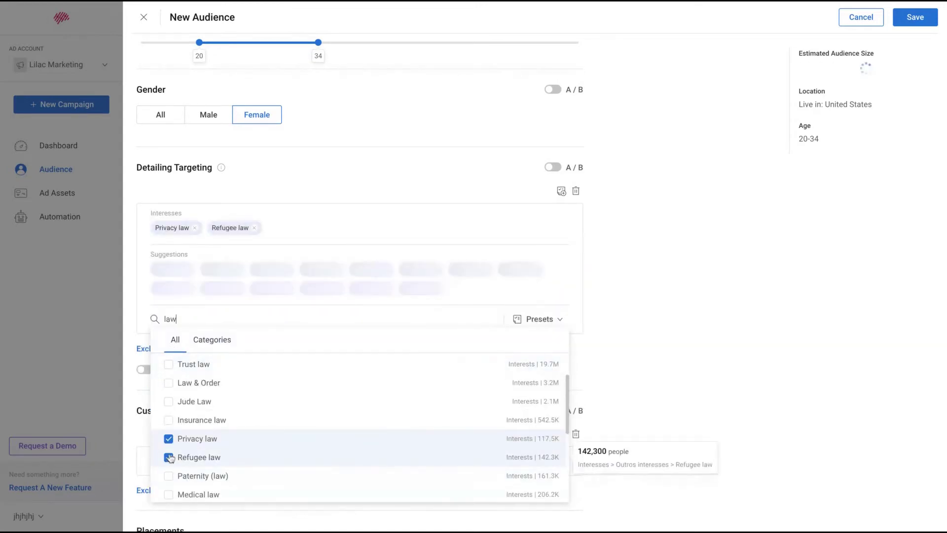
Add Paternity (law), Medical law, Animal law and The Law Society as interests.
scroll(170, 459, down, 2)
click(169, 443)
click(168, 460)
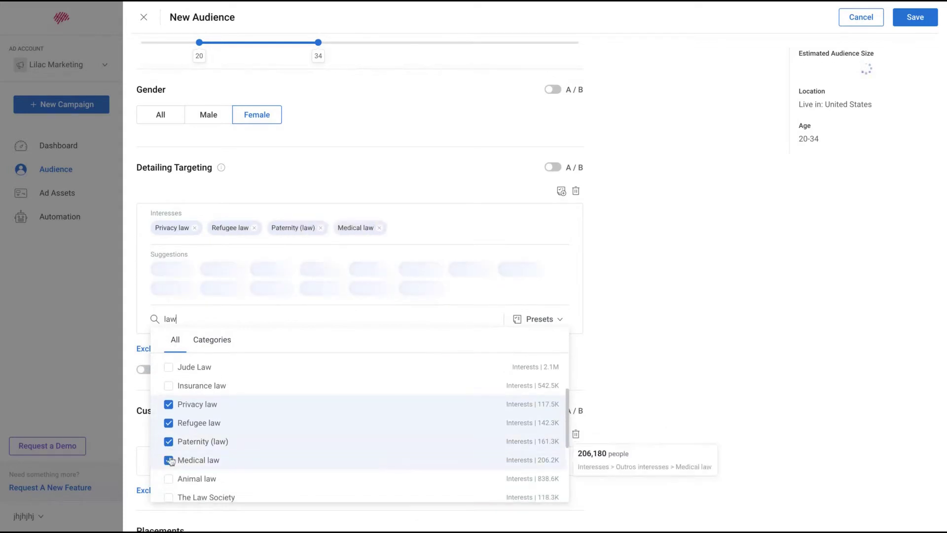
click(168, 478)
scroll(170, 480, down, 1)
scroll(169, 482, down, 1)
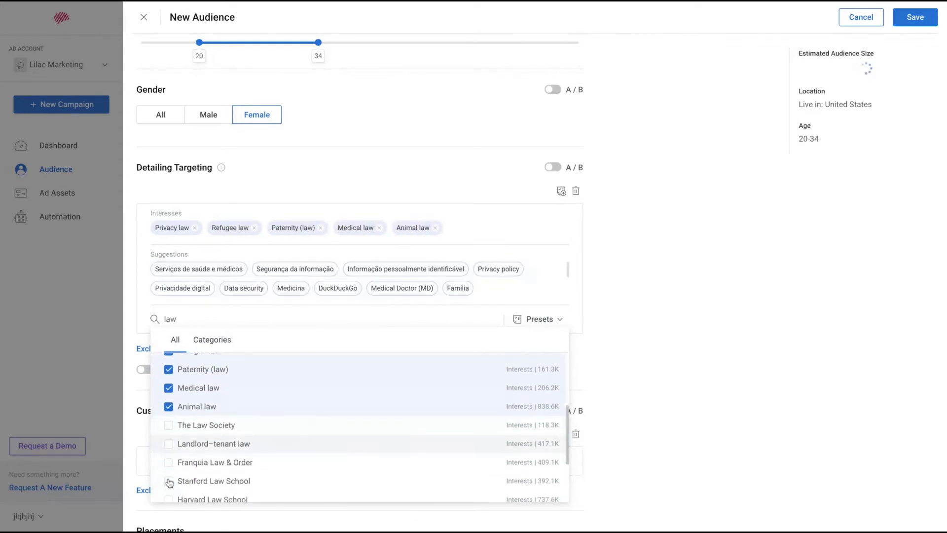
click(172, 429)
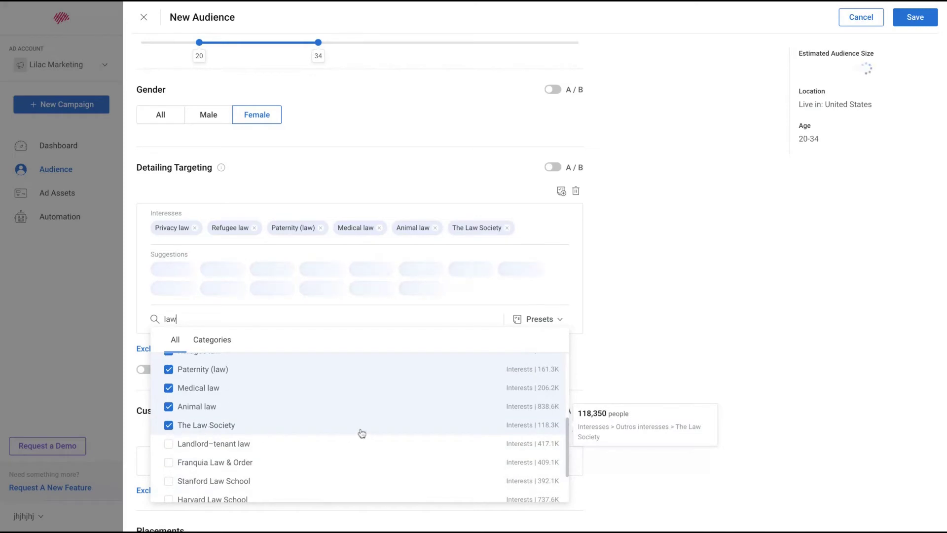
click(679, 328)
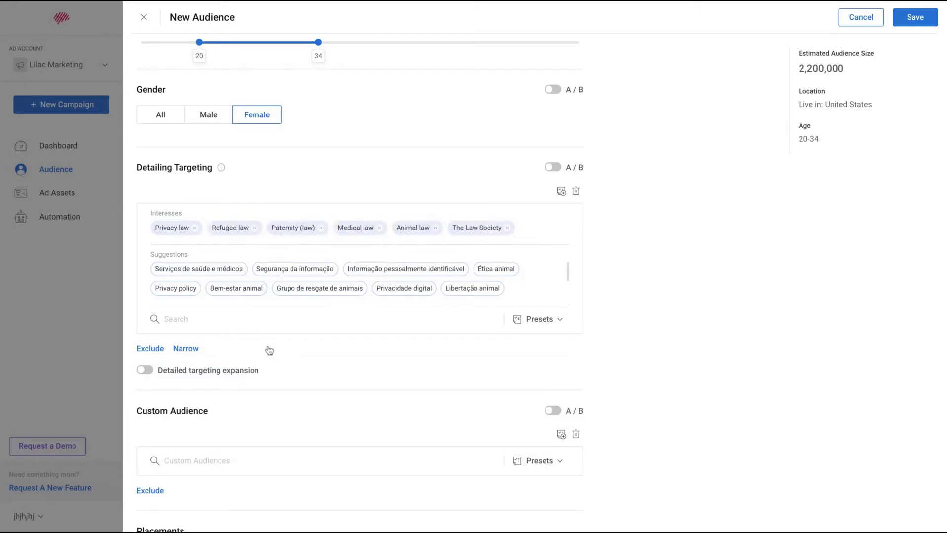
Turn on detailed targeting expansion and add an exclusion section.
scroll(269, 350, down, 2)
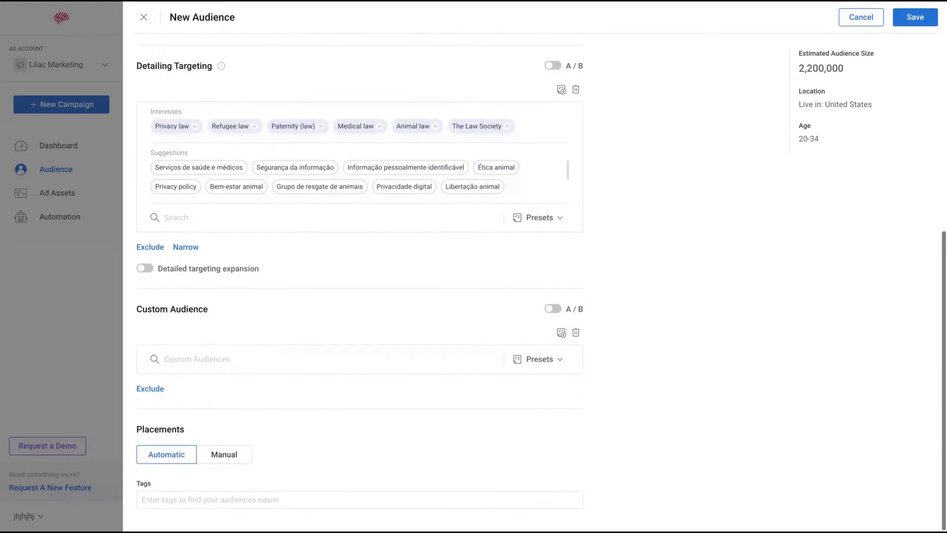
click(145, 269)
click(148, 250)
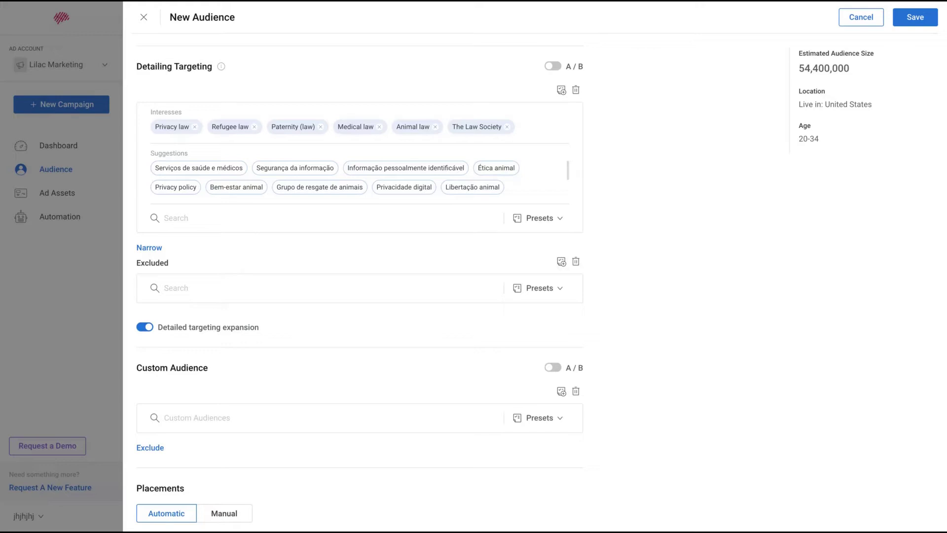
Search 'criminal law' and exclude the criminal case interest and Criminal Lawyer job title.
click(189, 290)
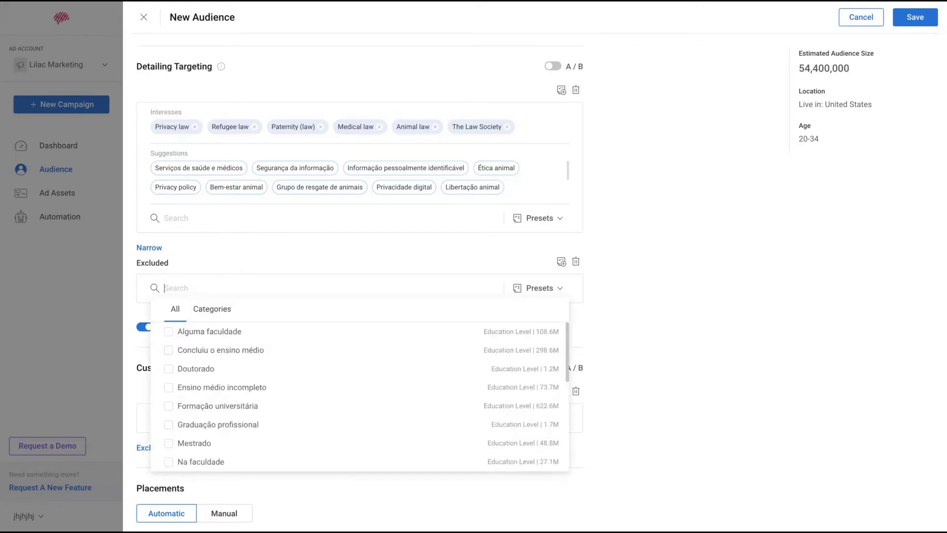
text(criminal law)
click(165, 355)
scroll(164, 444, down, 2)
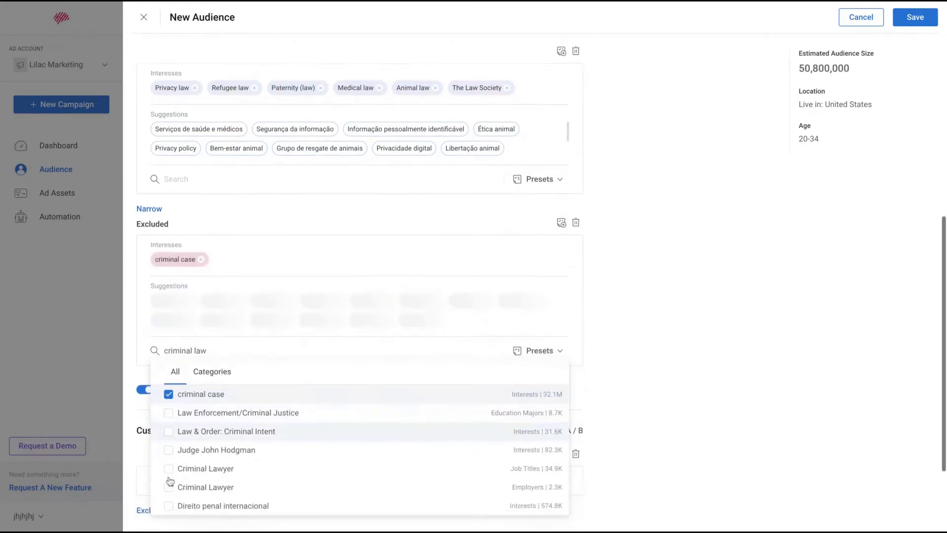
click(168, 447)
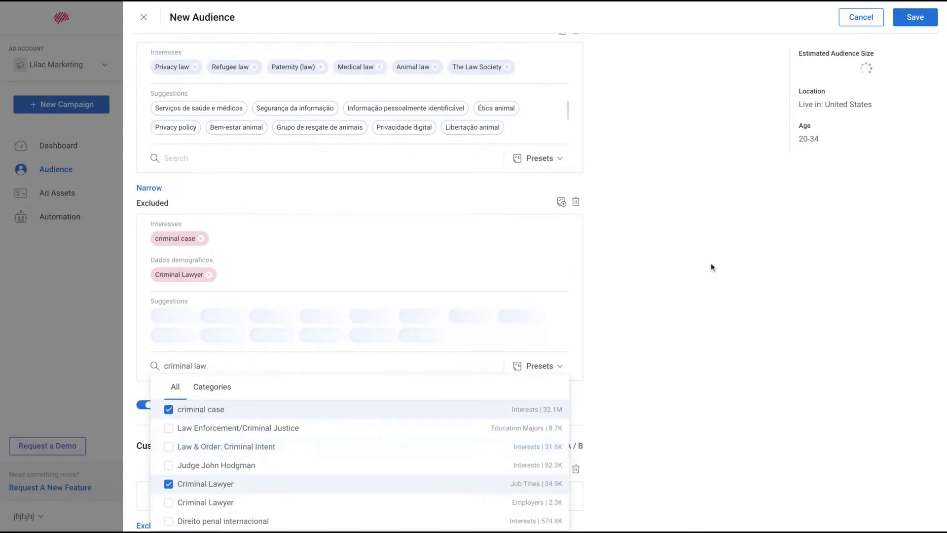
click(690, 267)
scroll(319, 303, down, 2)
scroll(323, 293, down, 3)
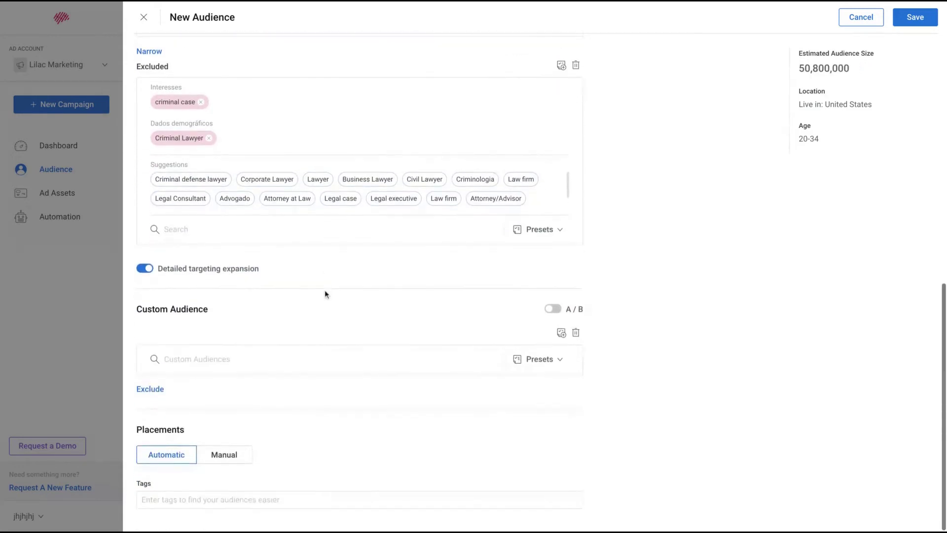
click(224, 361)
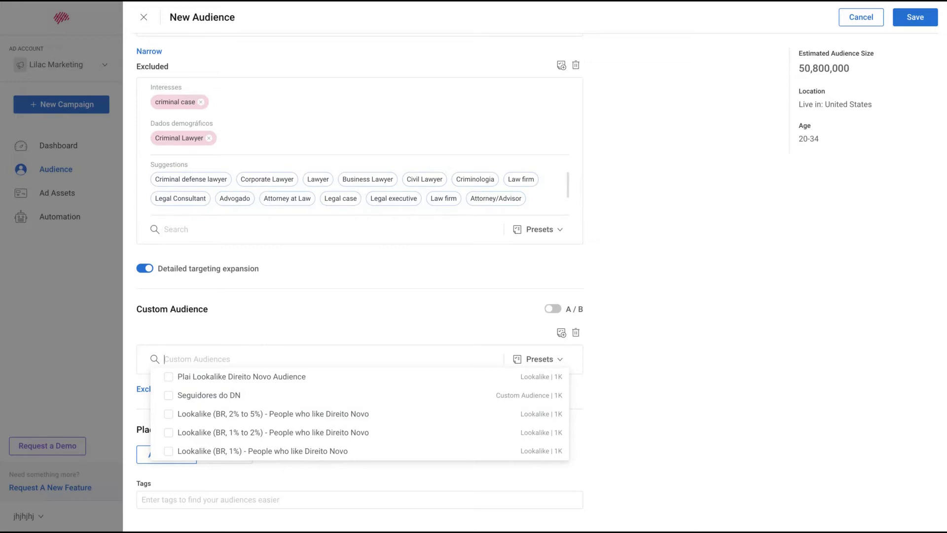
key(Escape)
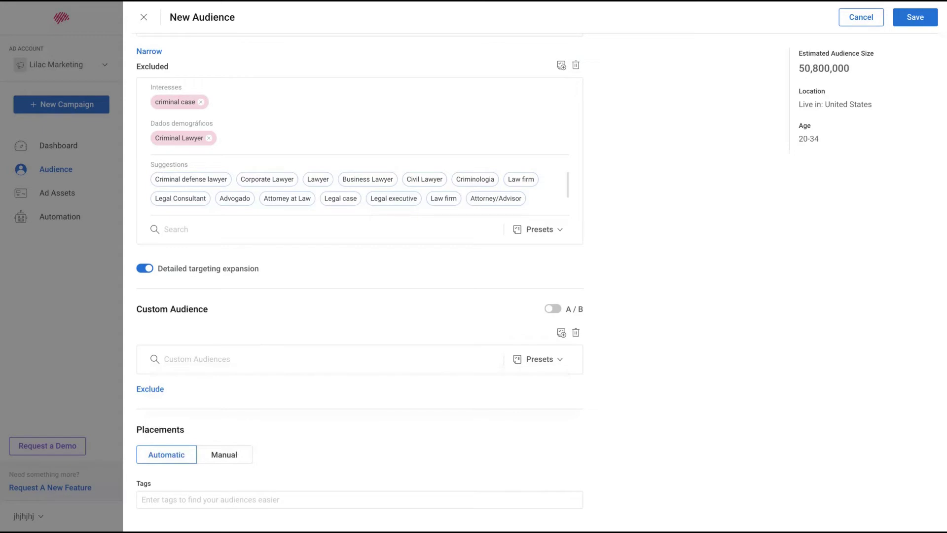
click(222, 453)
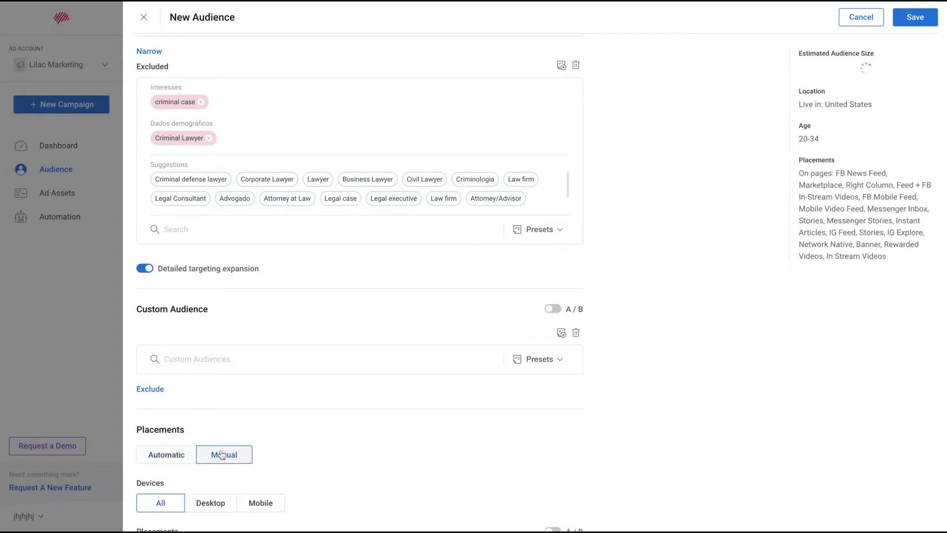
scroll(254, 372, down, 5)
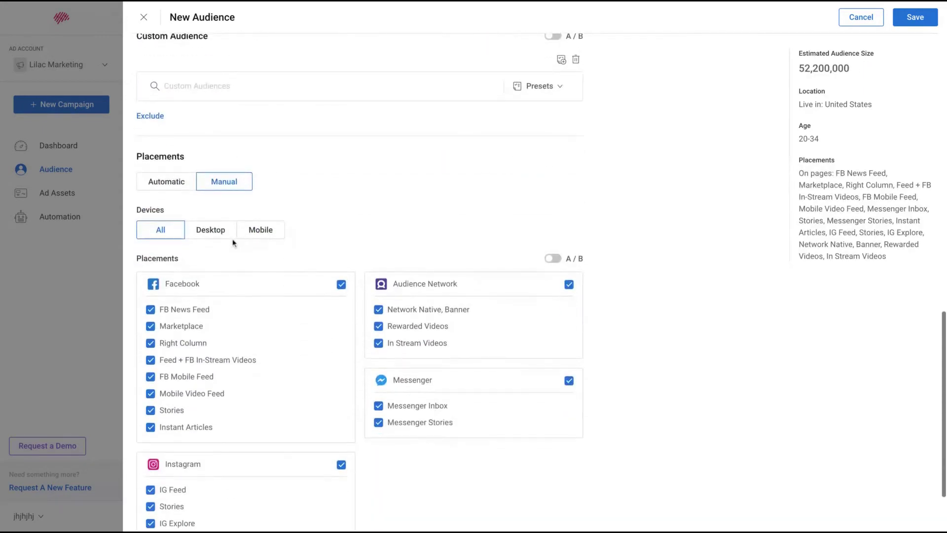
scroll(239, 307, down, 2)
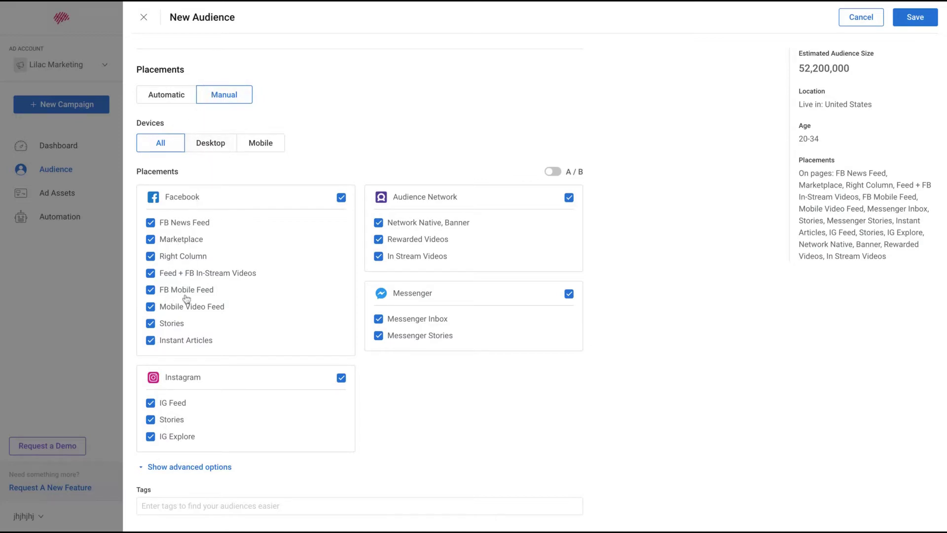
click(150, 403)
click(150, 436)
click(150, 419)
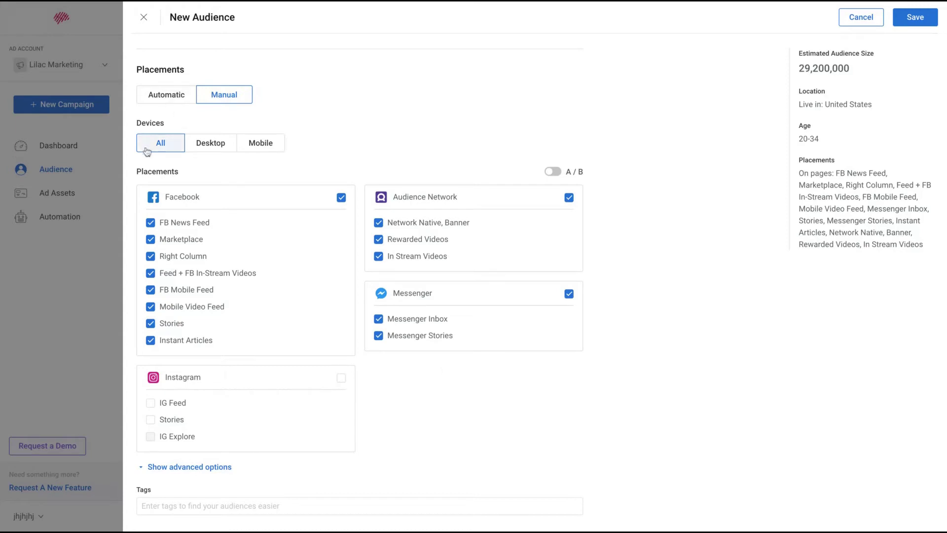
click(167, 95)
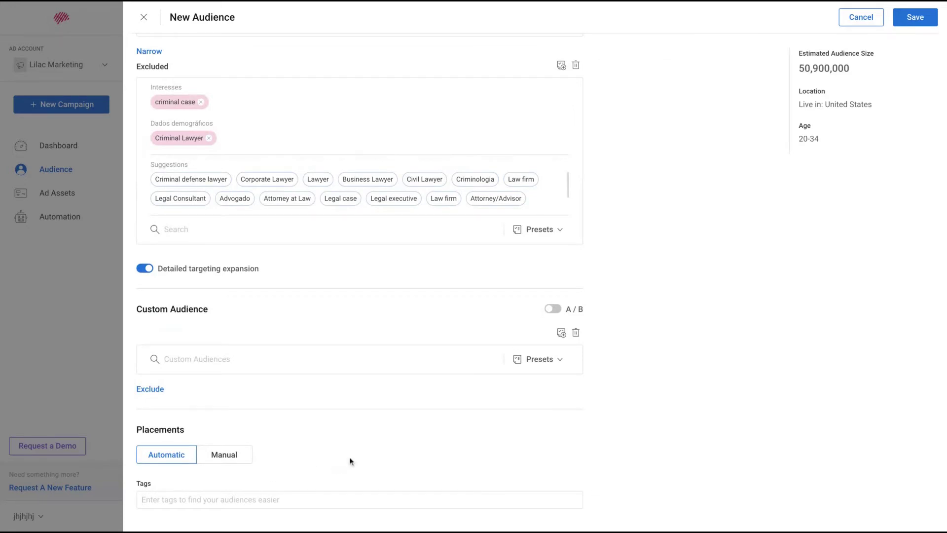
Tag the audience 'Law' and save it.
text(LLw)
key(Return)
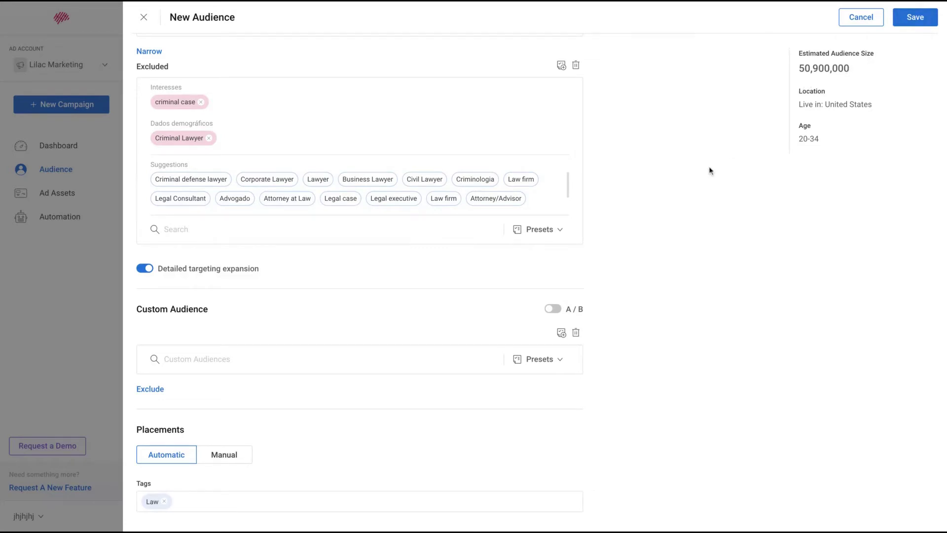
click(913, 23)
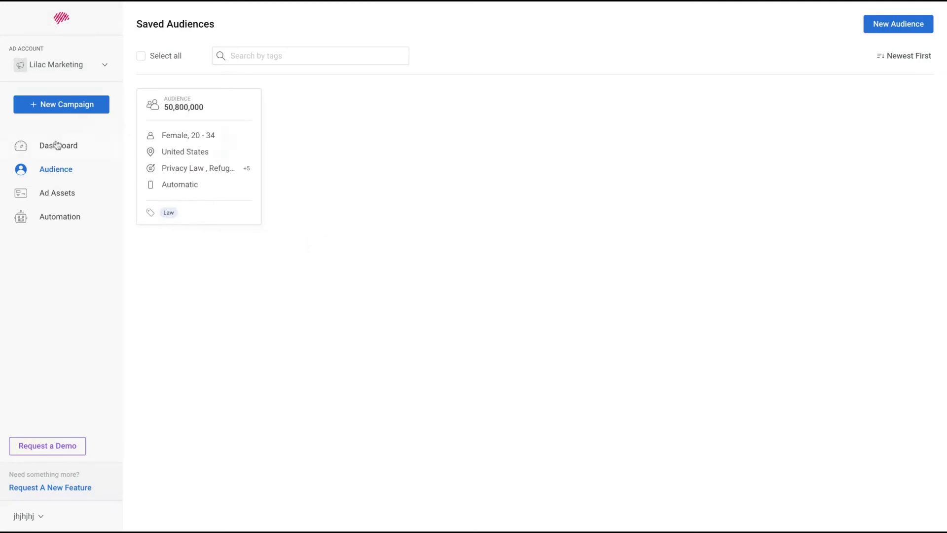
Create a new ad asset with the New Law Facebook page and newlaw254 Instagram account.
click(45, 199)
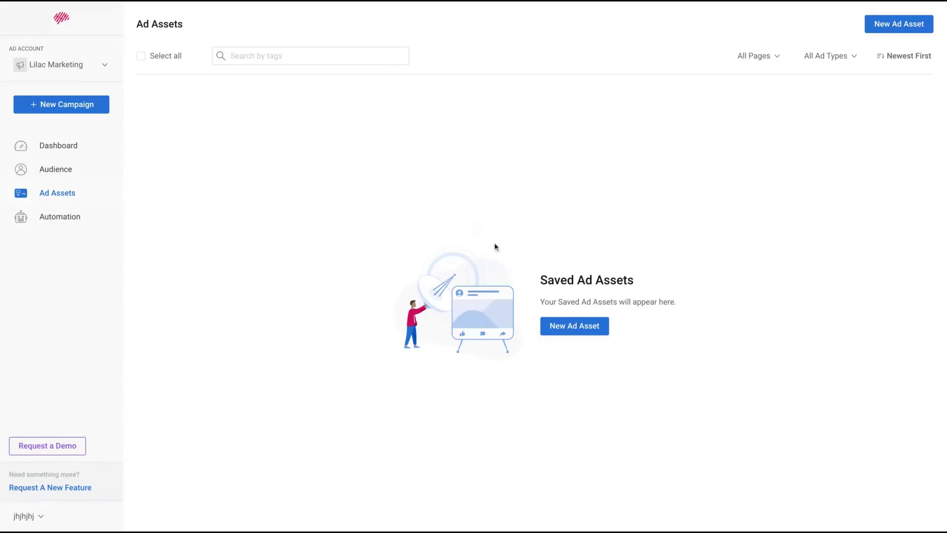
click(579, 328)
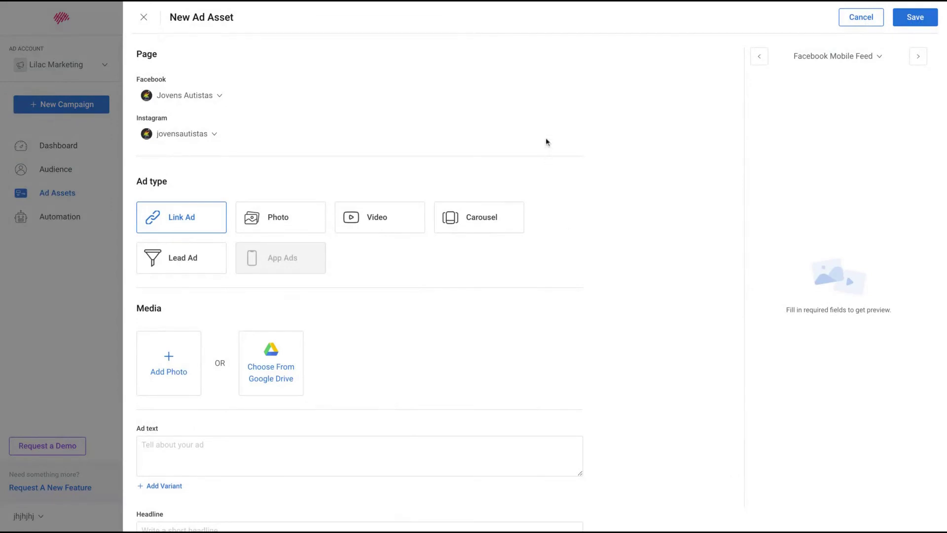
click(219, 100)
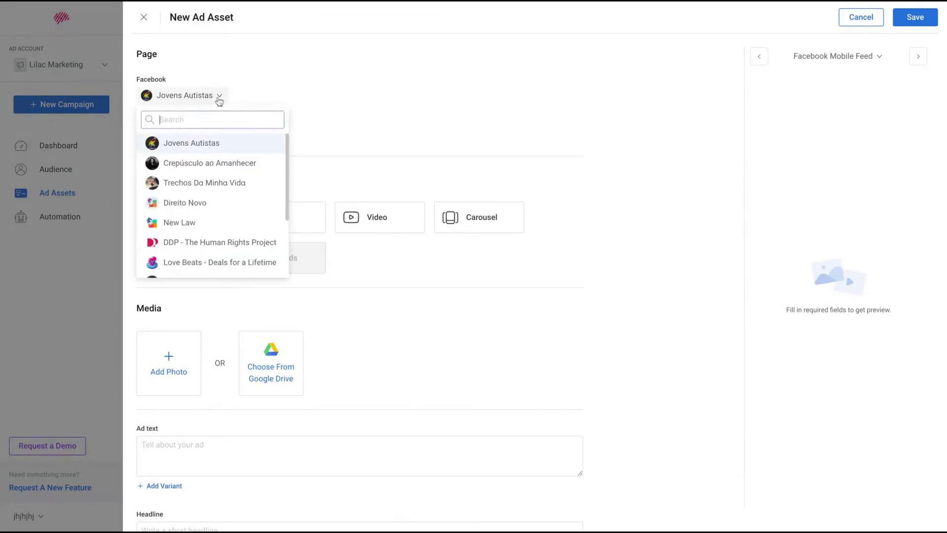
click(170, 224)
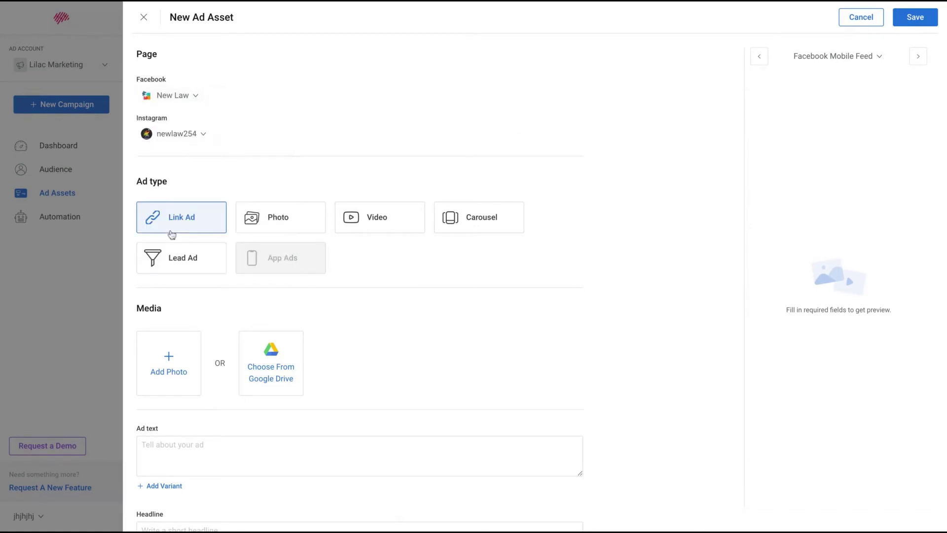
click(189, 134)
click(186, 138)
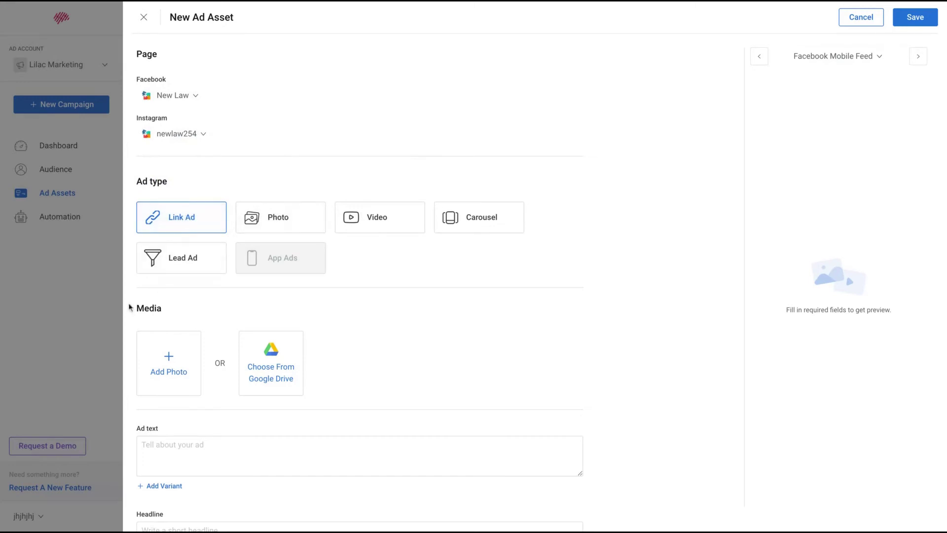
Preview the Photo, Video, Carousel and Lead Ad types and their media options, ending on Lead Ad.
click(277, 222)
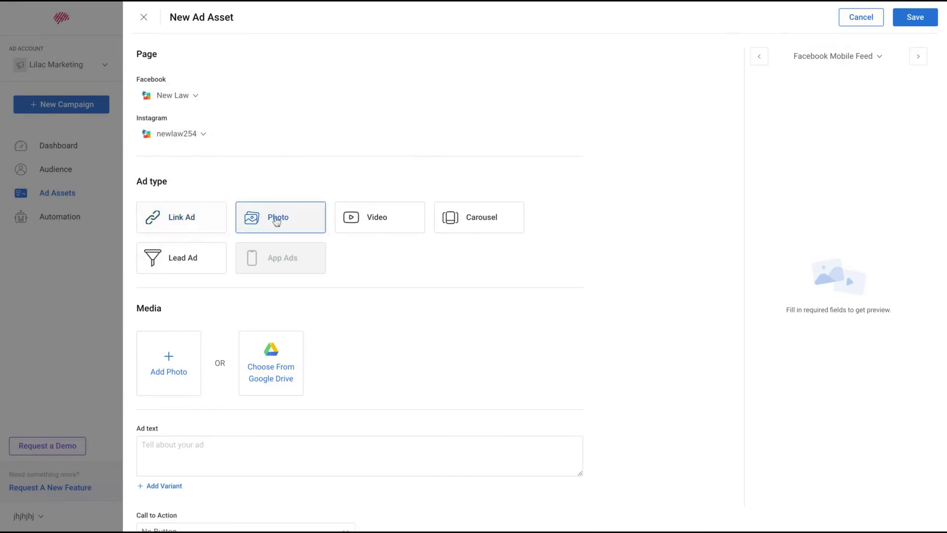
click(397, 220)
scroll(220, 384, down, 2)
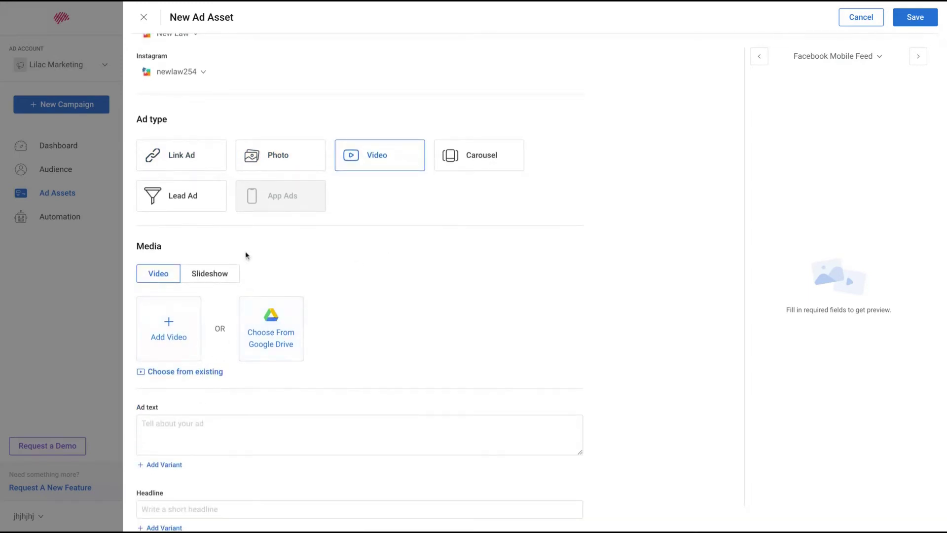
click(203, 275)
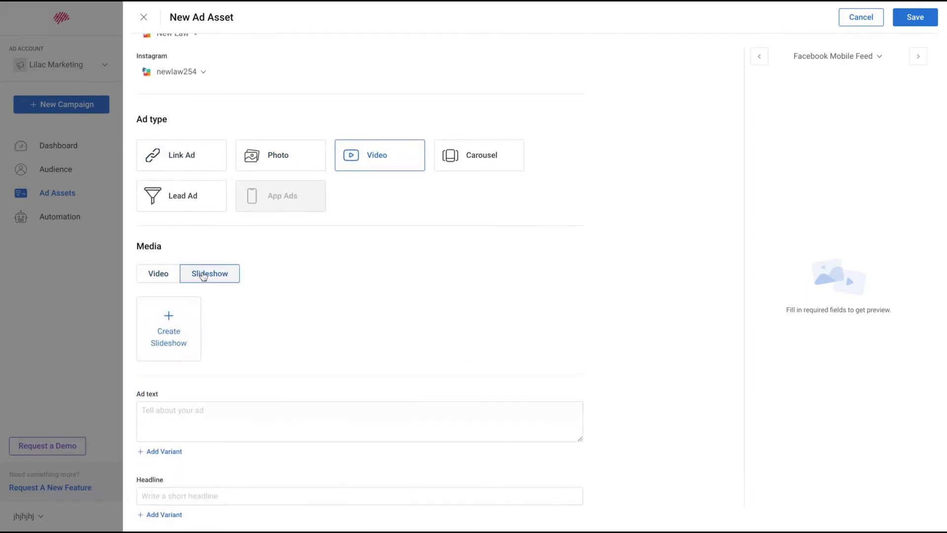
click(151, 279)
click(507, 158)
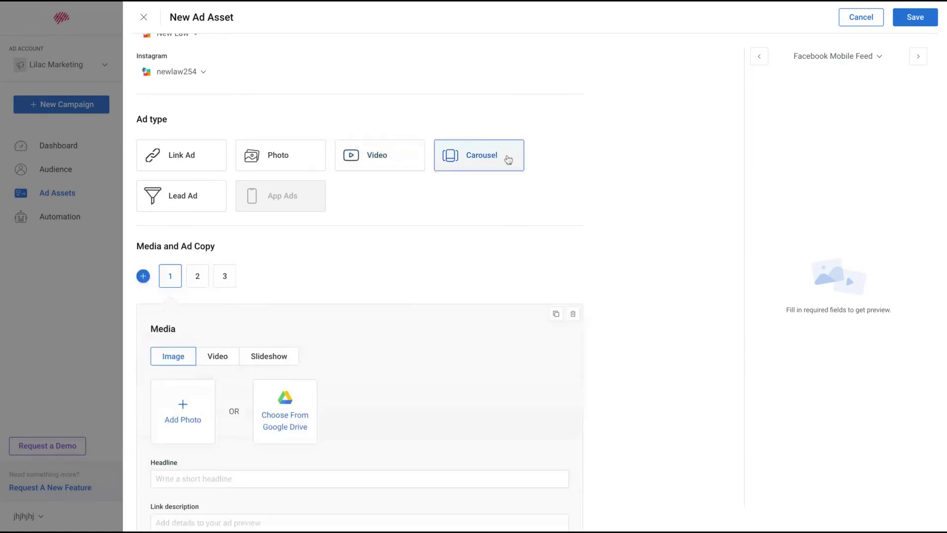
scroll(301, 258, down, 1)
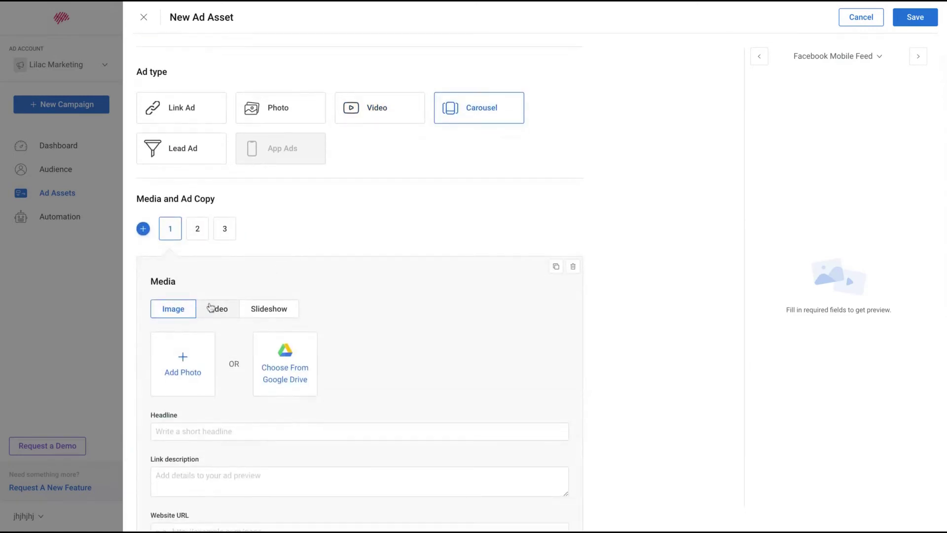
click(211, 307)
click(266, 311)
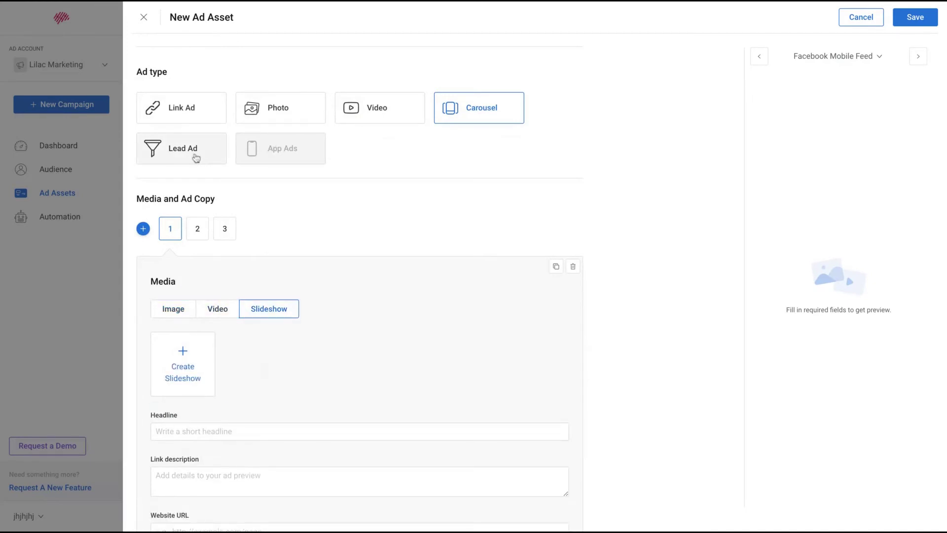
click(193, 154)
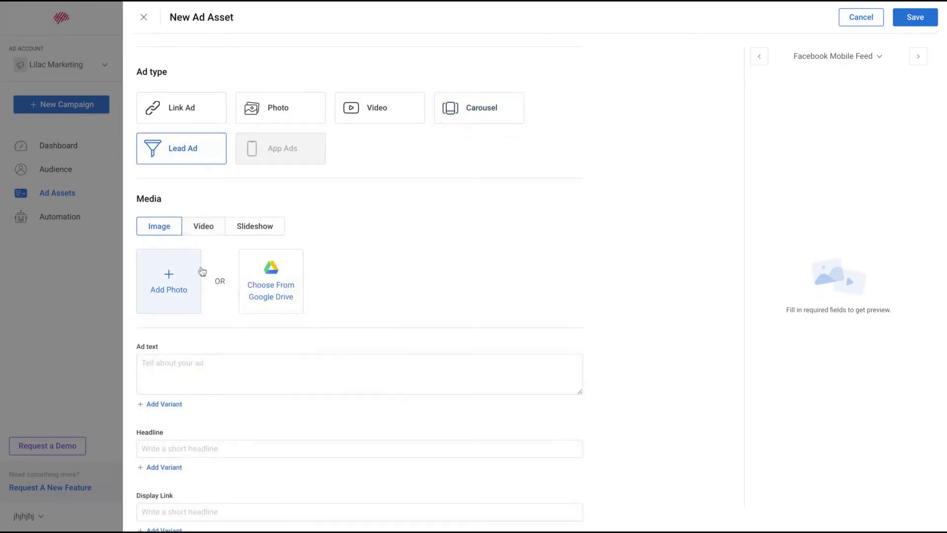
scroll(205, 267, down, 4)
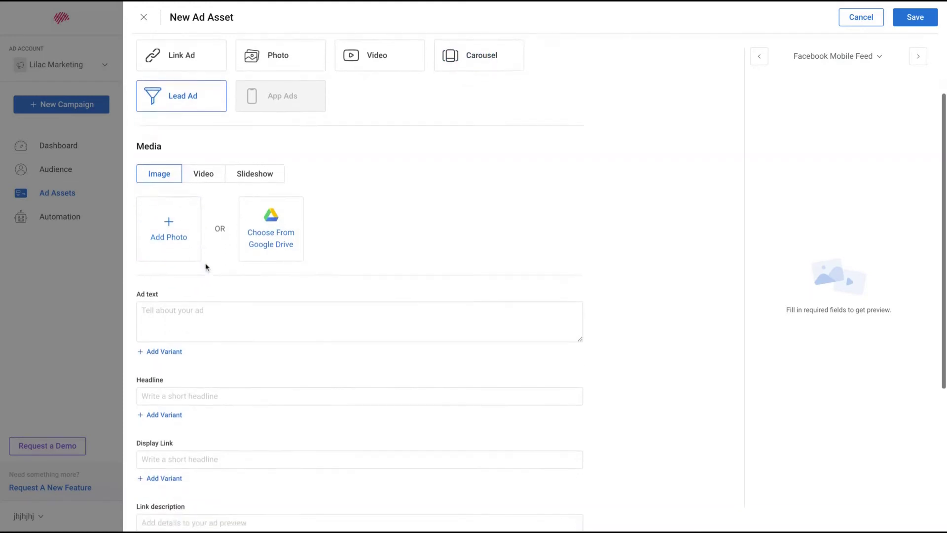
scroll(205, 267, up, 5)
click(170, 169)
scroll(179, 259, down, 2)
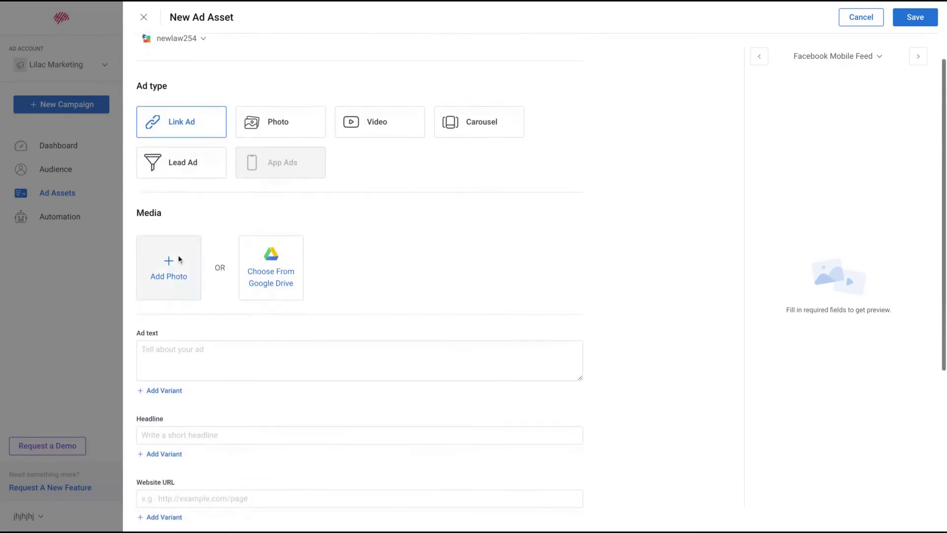
scroll(176, 322, down, 1)
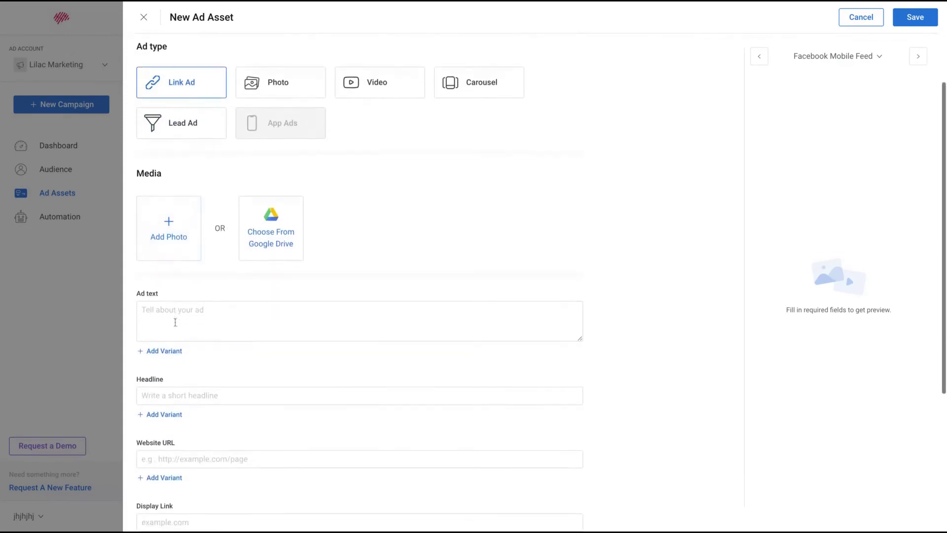
scroll(176, 360, down, 1)
click(175, 401)
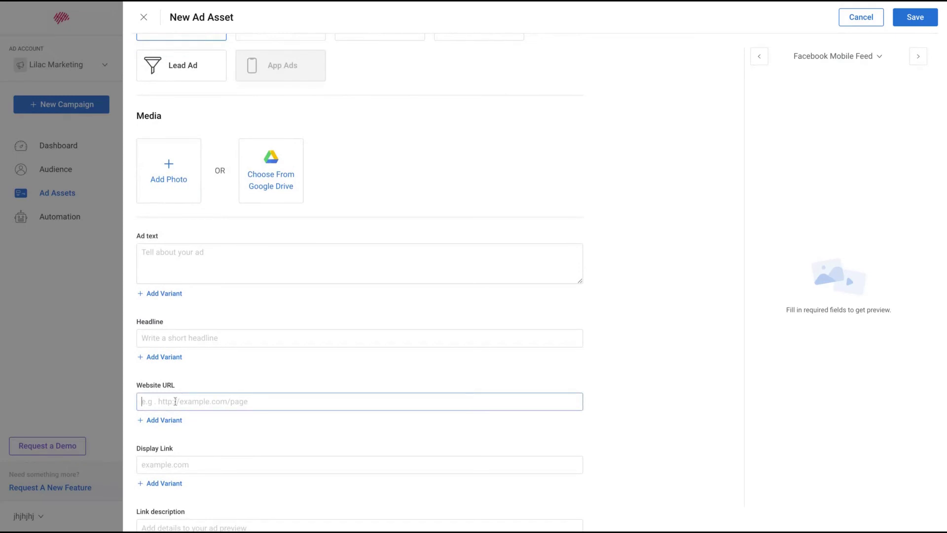
text(https://direitonovo.com)
click(217, 338)
click(213, 257)
text(I'm testing ad)
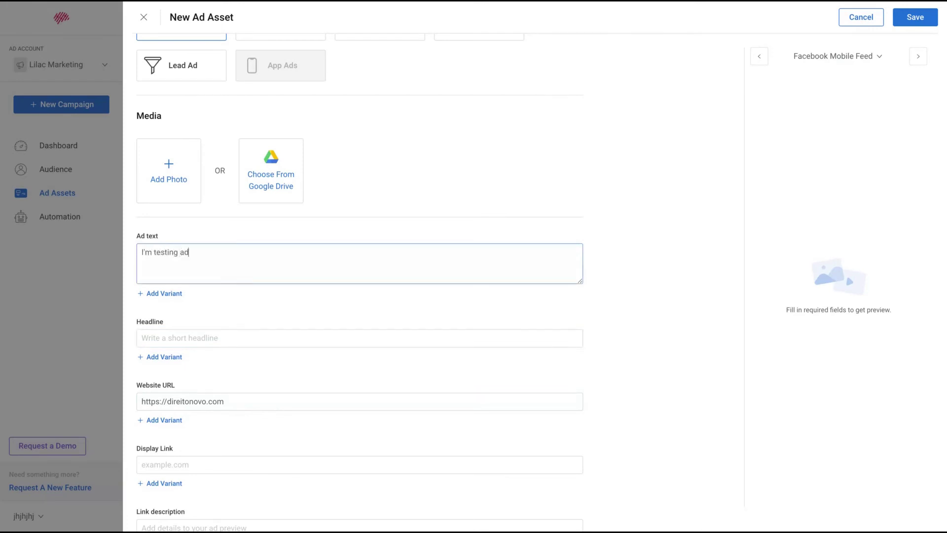
text(scook)
click(200, 340)
text(Adscook is awesome!)
scroll(184, 323, down, 3)
click(184, 329)
text(https)
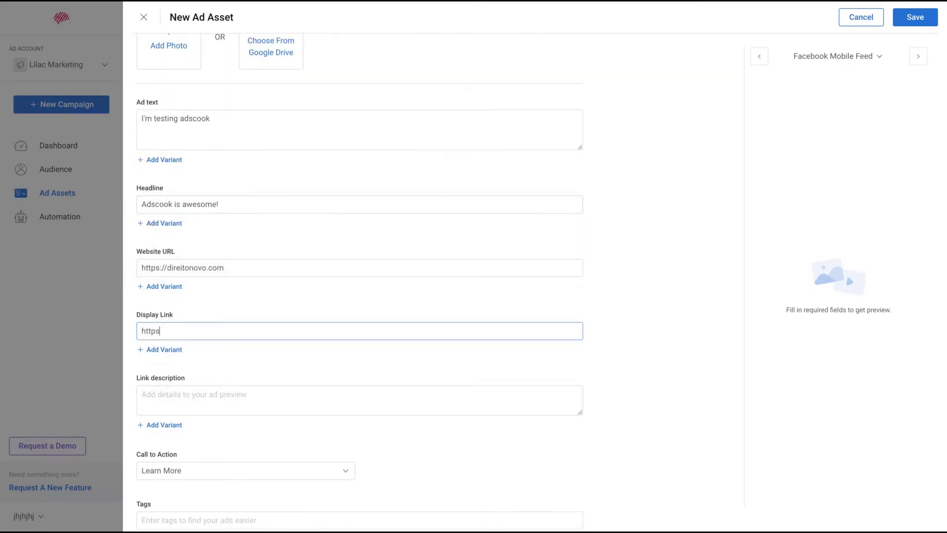
text(://direitonovo.com)
key(Tab)
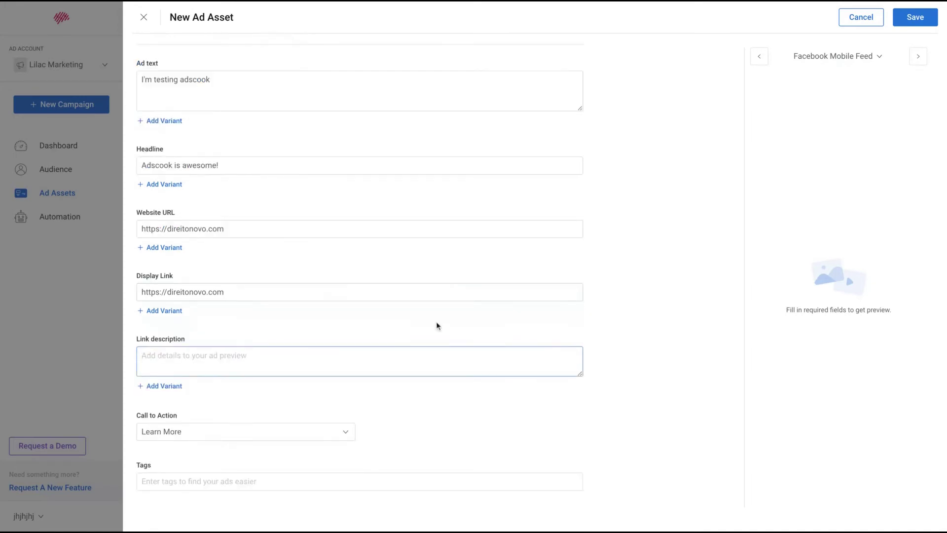
text(This is the best!)
Keep Learn More as the call to action and tag the ad Law.
click(311, 433)
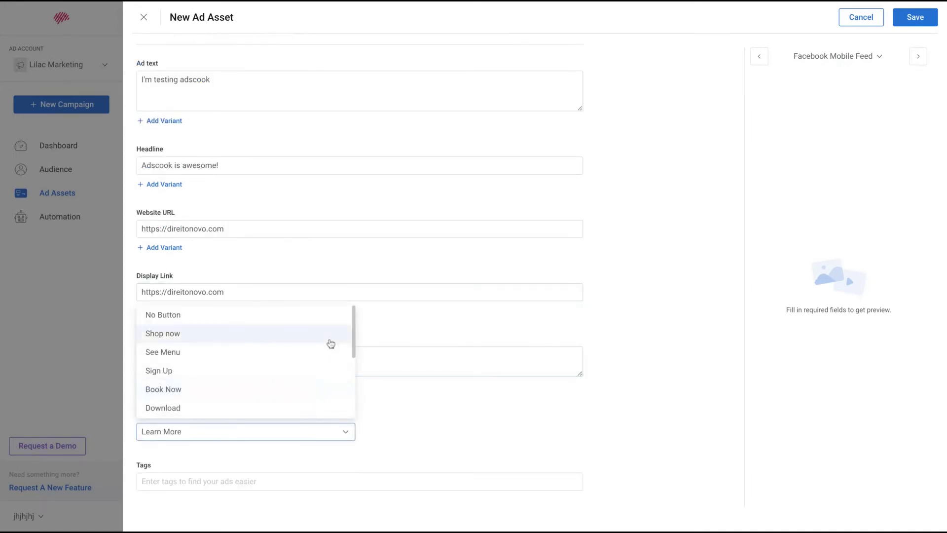
scroll(318, 359, down, 3)
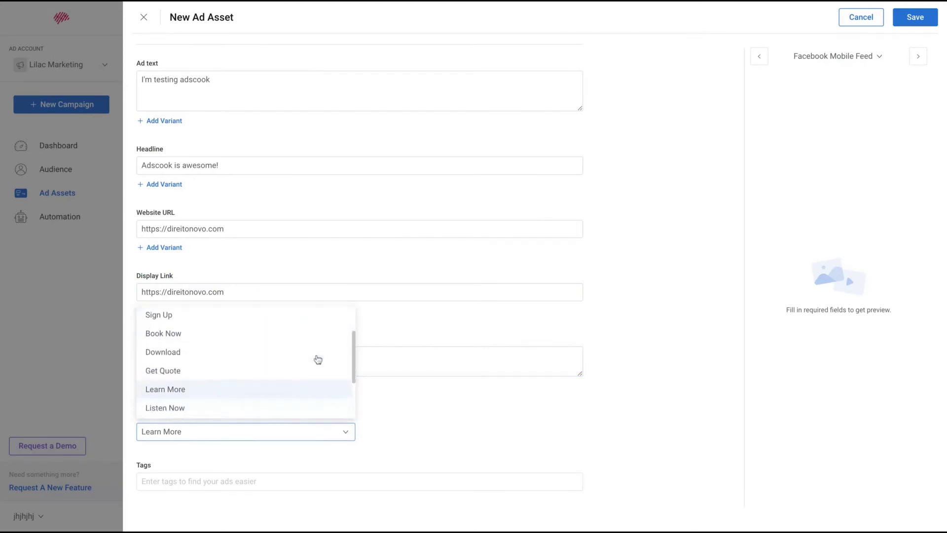
scroll(318, 359, down, 2)
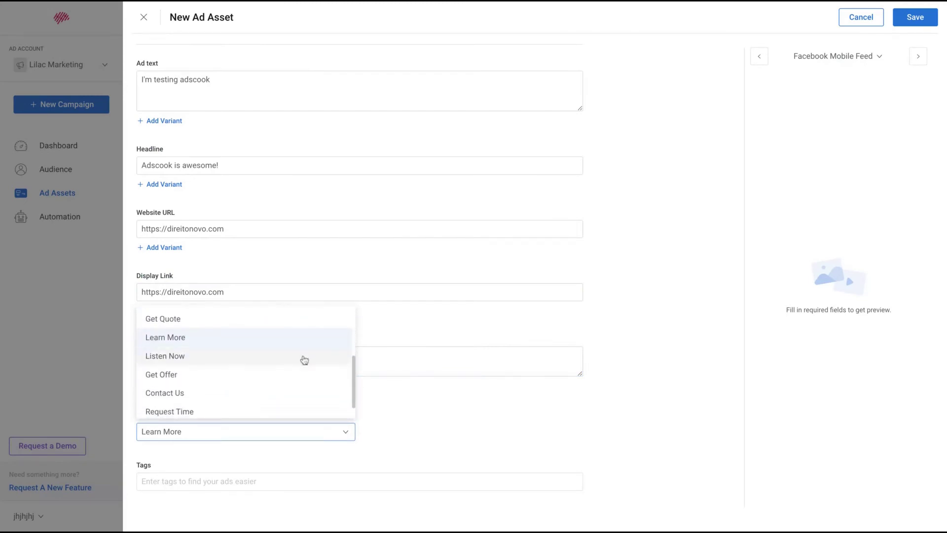
click(246, 342)
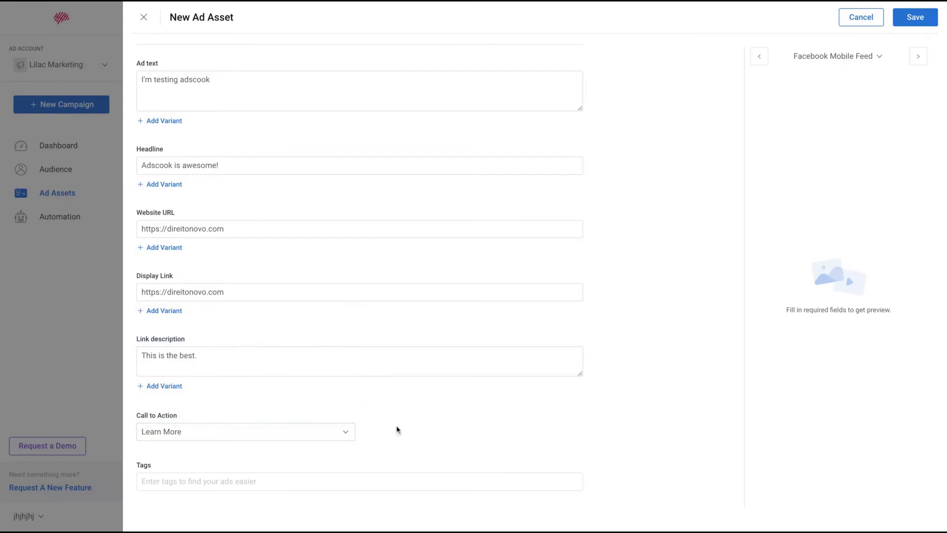
click(294, 479)
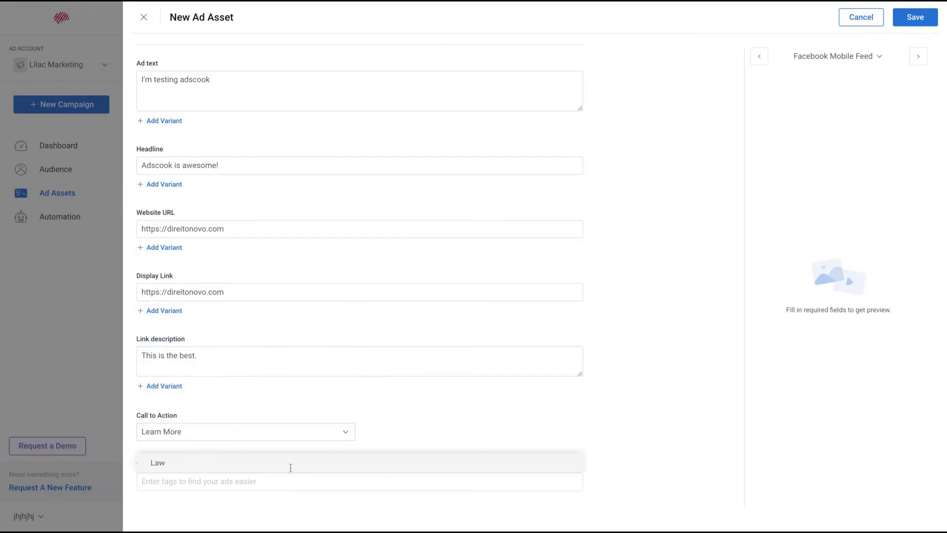
click(282, 462)
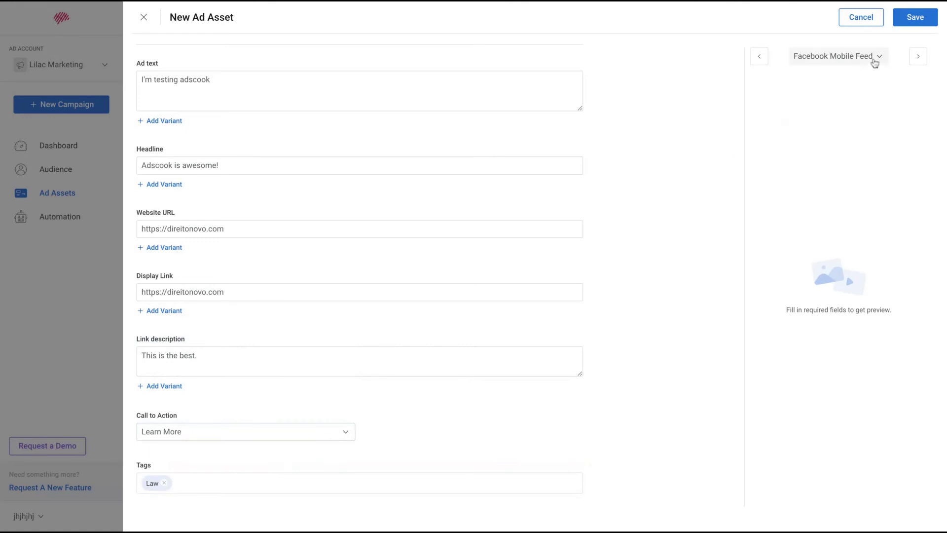
scroll(167, 278, up, 5)
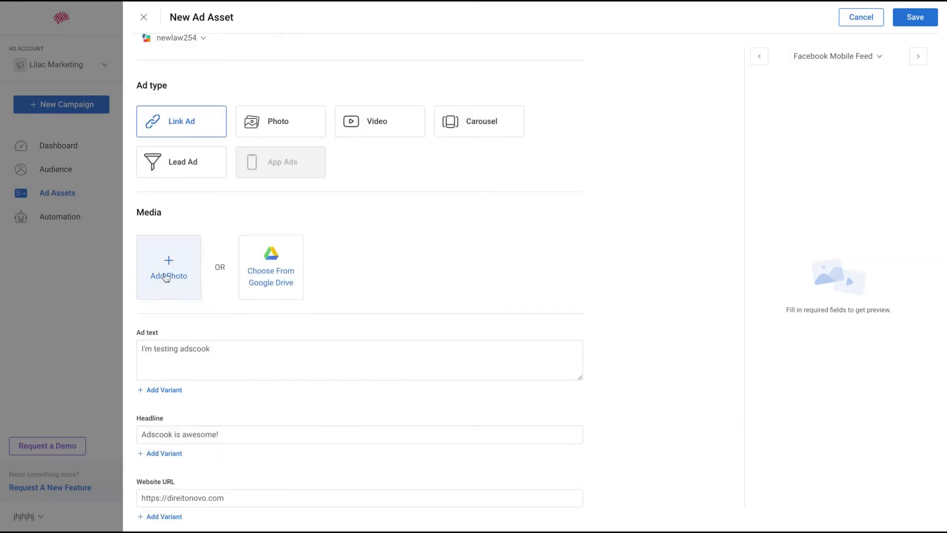
Attach the AppSumo Review image as the ad's photo and save the ad asset.
click(167, 277)
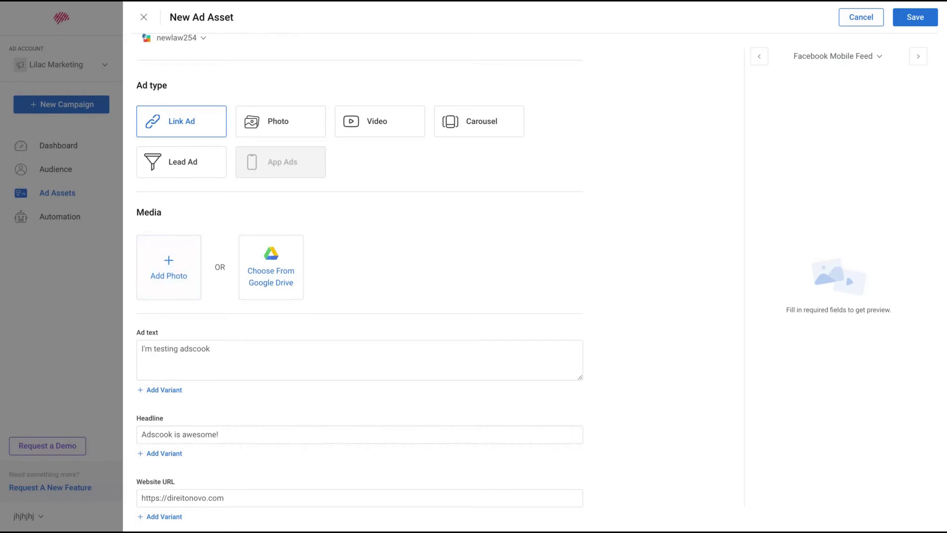
double_click(440, 229)
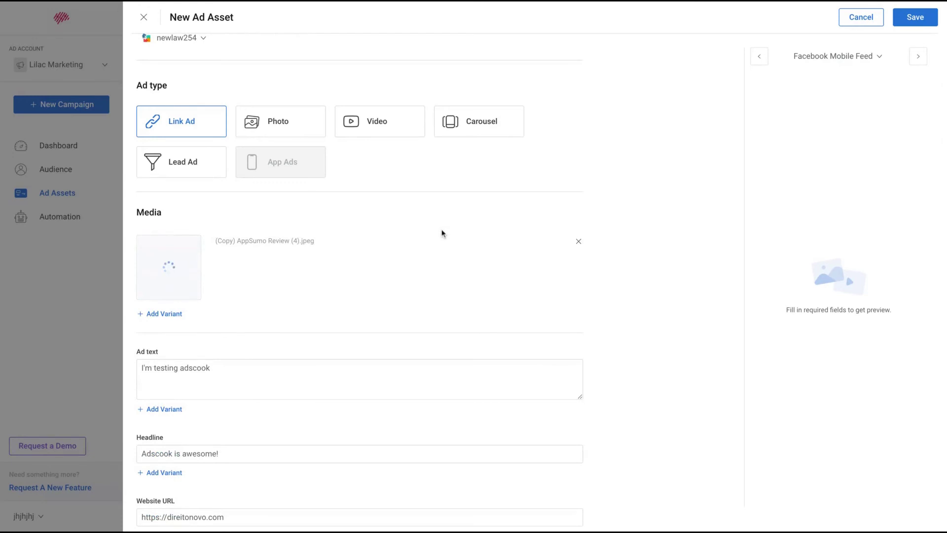
scroll(384, 292, down, 5)
scroll(383, 292, up, 9)
scroll(310, 287, down, 4)
scroll(309, 285, down, 3)
scroll(308, 285, up, 7)
click(911, 24)
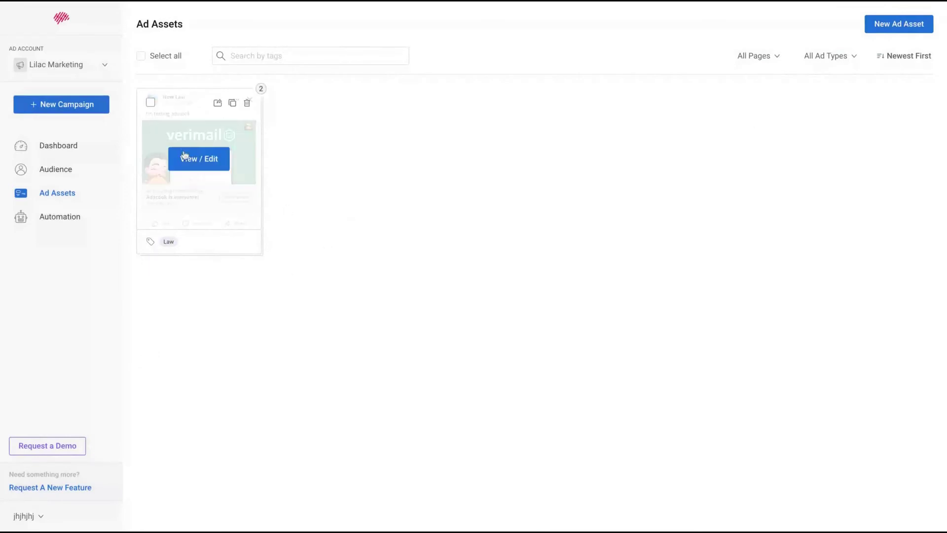
Open the saved Law-tagged ad asset, then close its editor to return to the Ad Assets list.
click(201, 164)
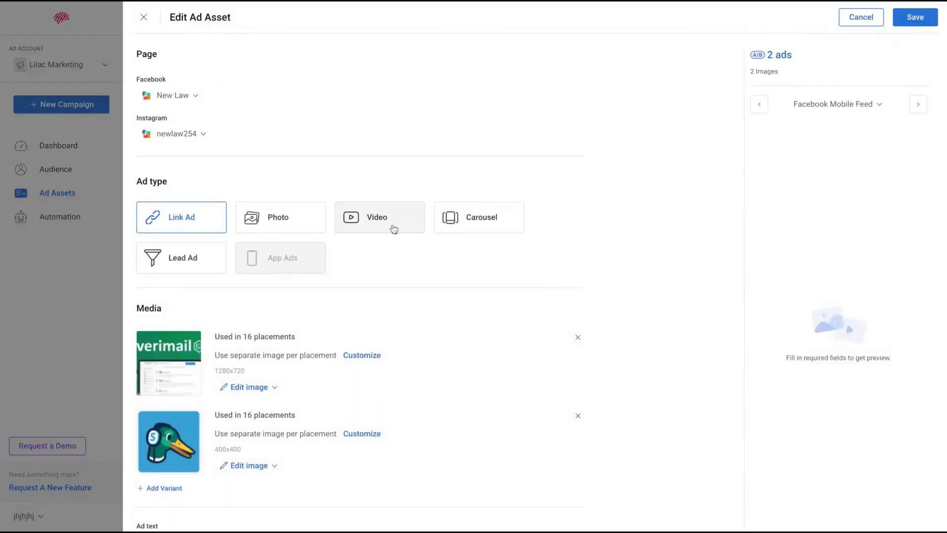
key(Escape)
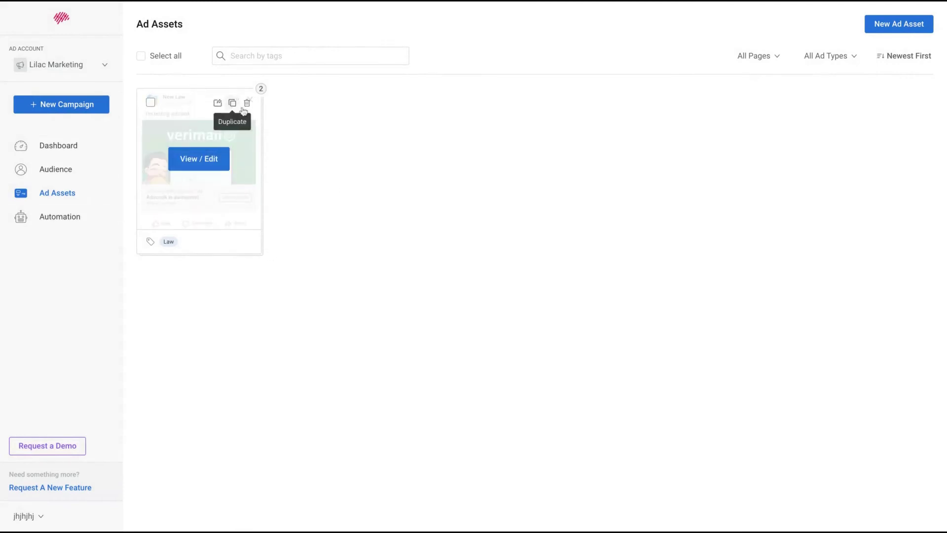
mouse_move(230, 107)
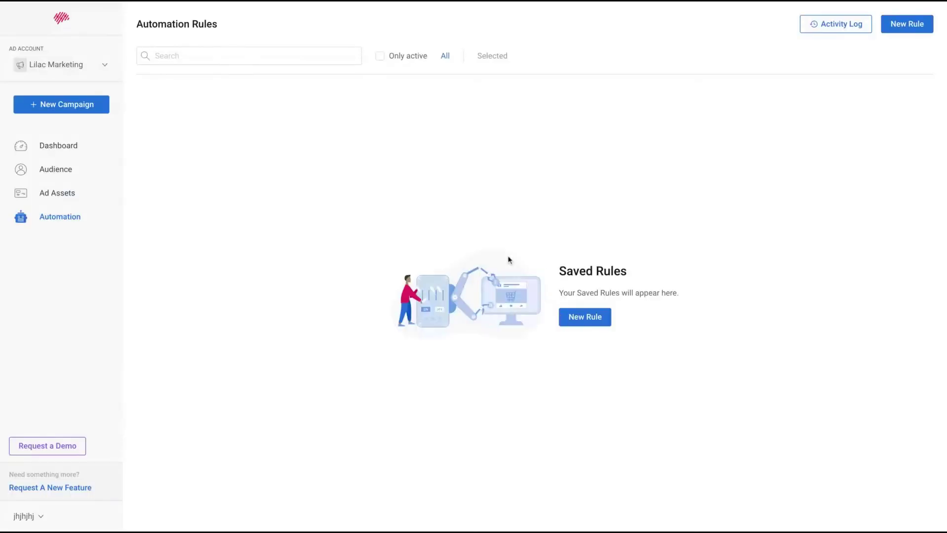
Begin a new automation rule and look over the preset strategies, including Pause Not Convertings.
click(585, 318)
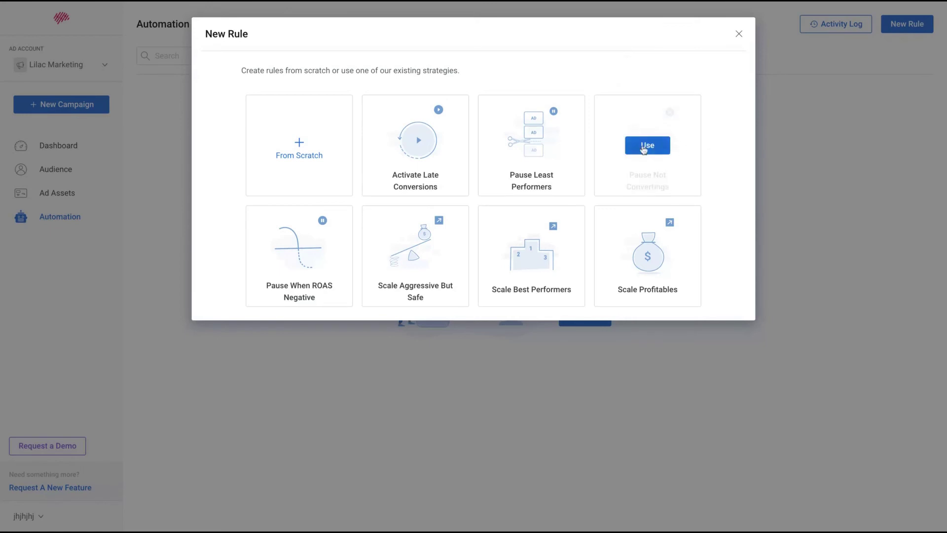
mouse_move(692, 223)
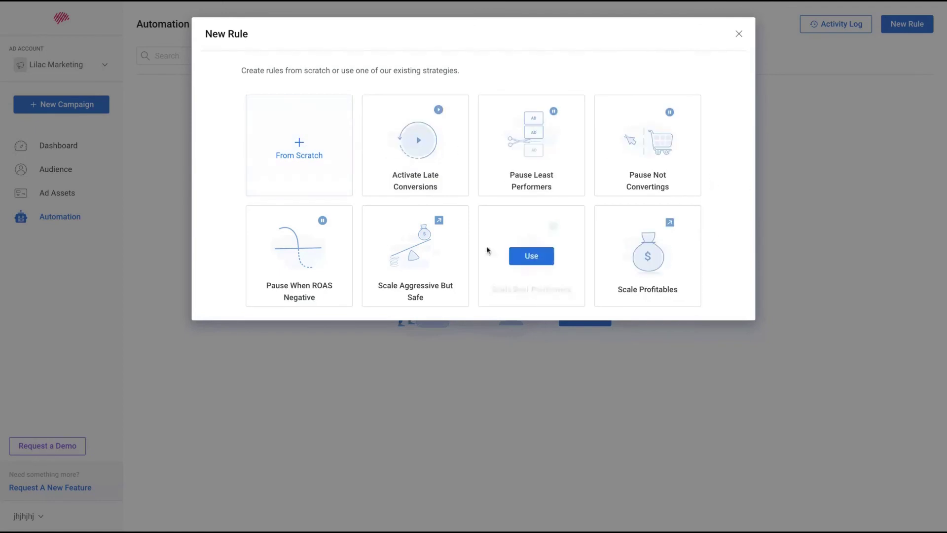
mouse_move(321, 267)
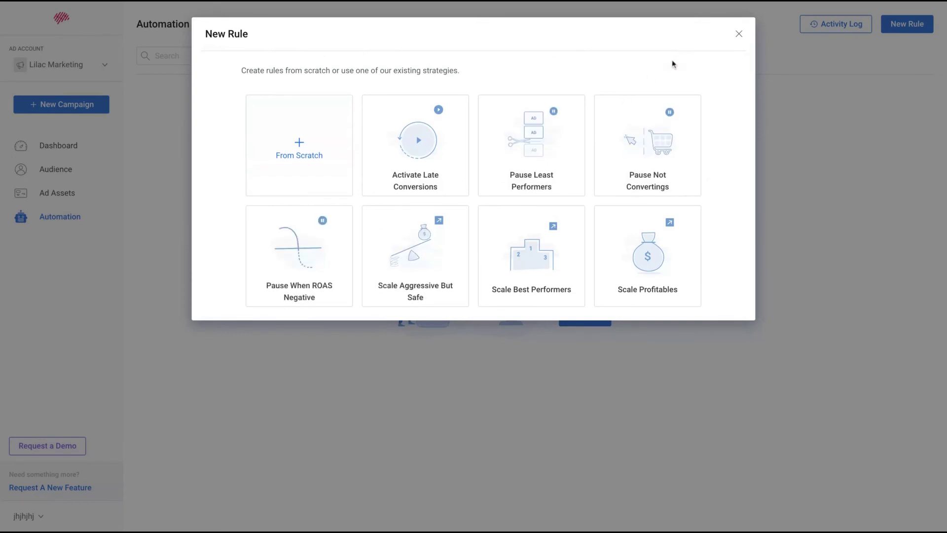
mouse_move(644, 138)
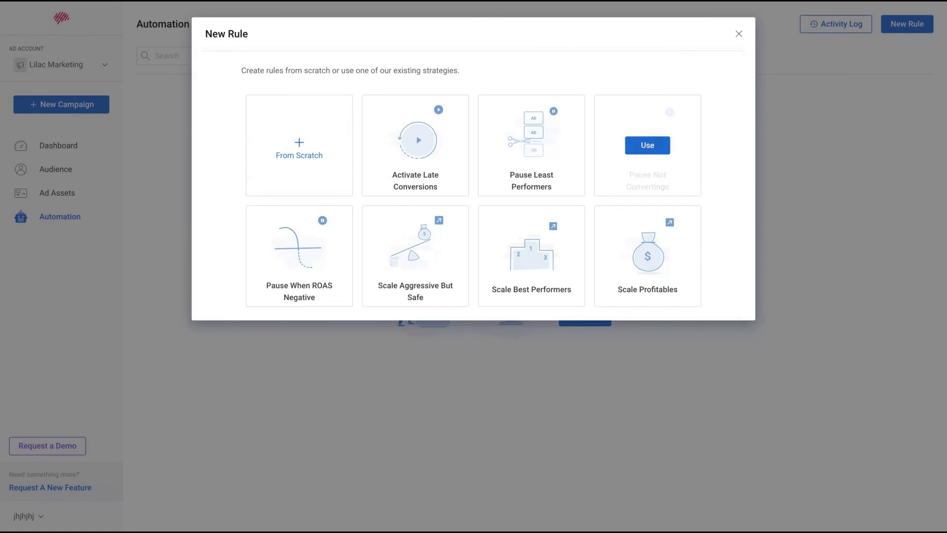
Apply the Pause Not Convertings template, check its 50 R$ no-purchase condition, and list campaigns to assign.
click(648, 145)
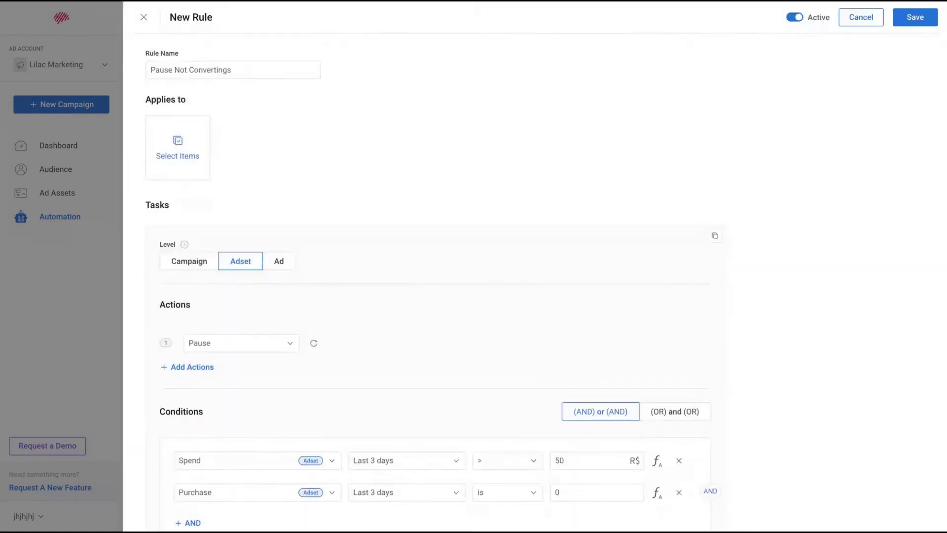
scroll(353, 125, down, 2)
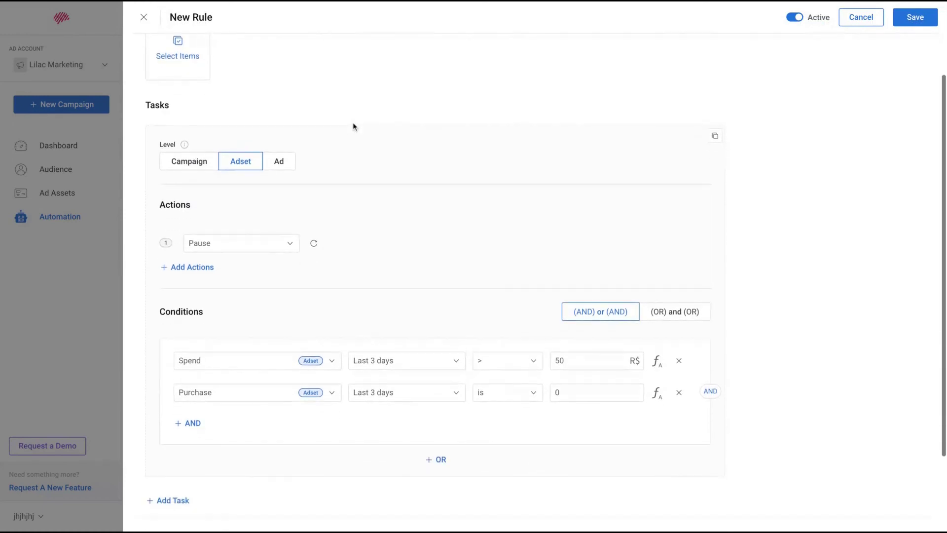
scroll(355, 125, down, 2)
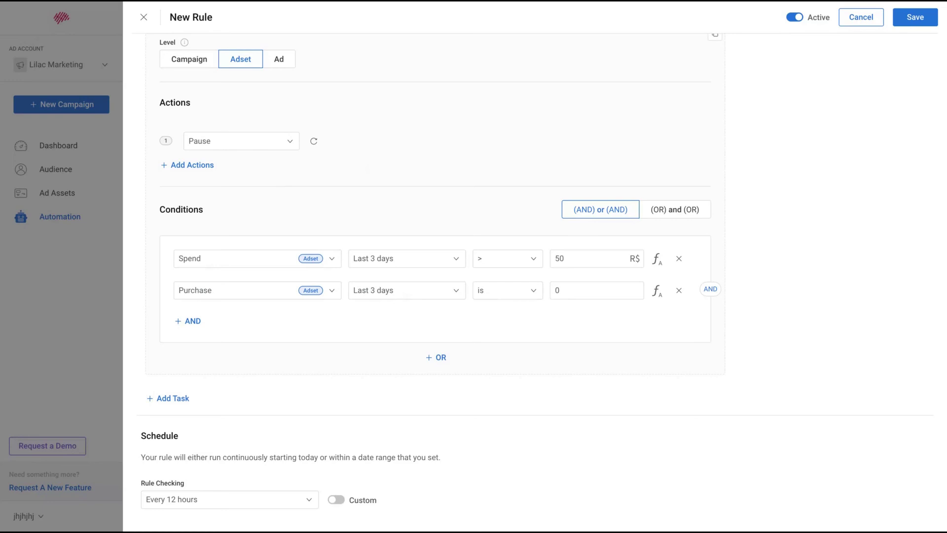
scroll(192, 157, up, 4)
click(192, 157)
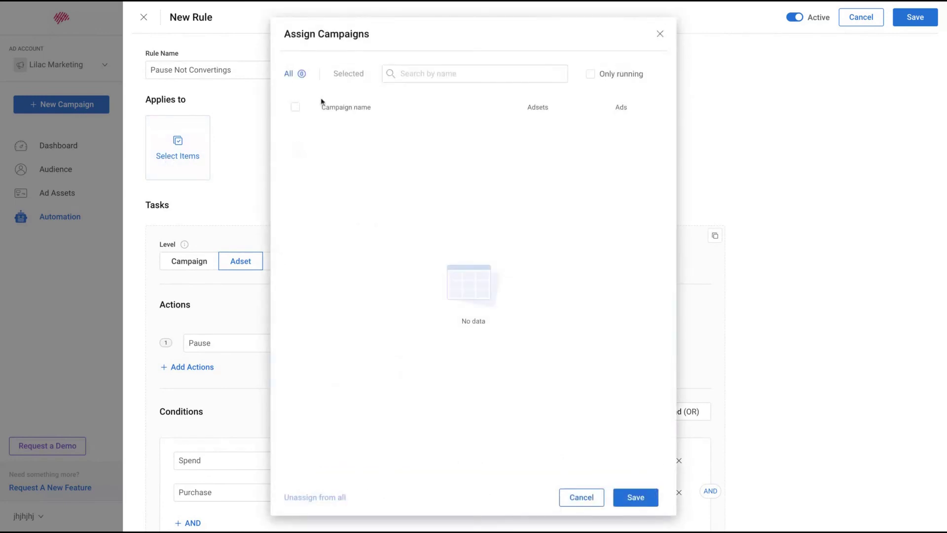
Save the Pause Not Convertings rule with no campaigns assigned, checking every 12 hours, then begin a new campaign.
click(295, 107)
click(573, 498)
scroll(437, 299, down, 4)
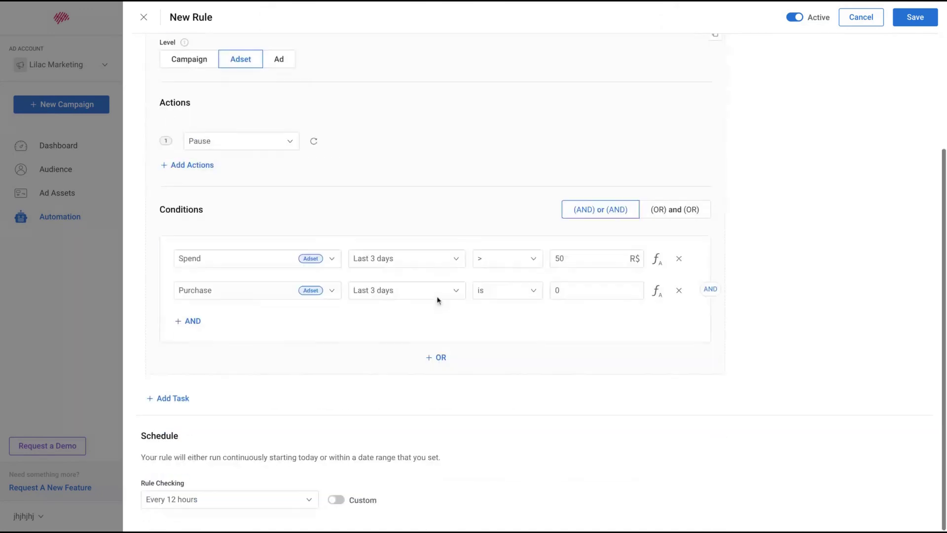
click(309, 500)
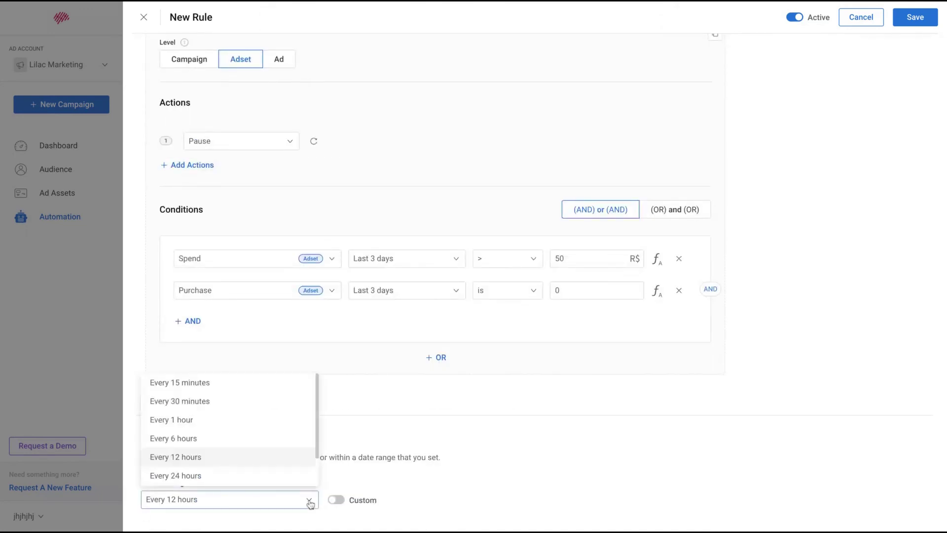
click(310, 501)
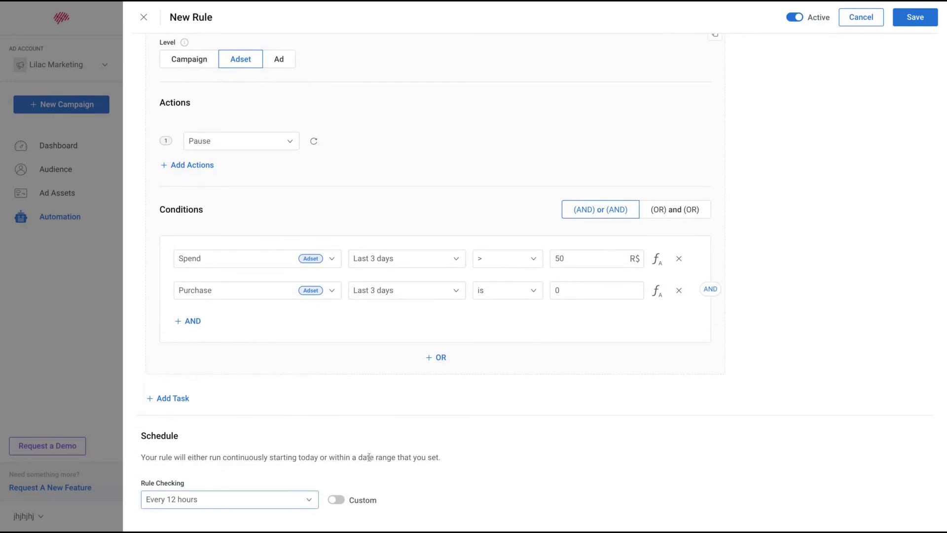
scroll(385, 362, up, 5)
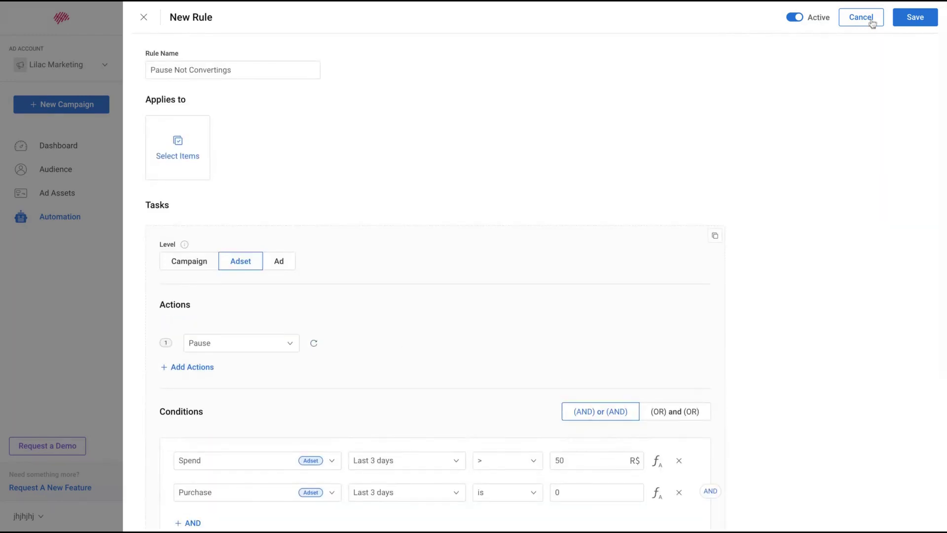
click(907, 18)
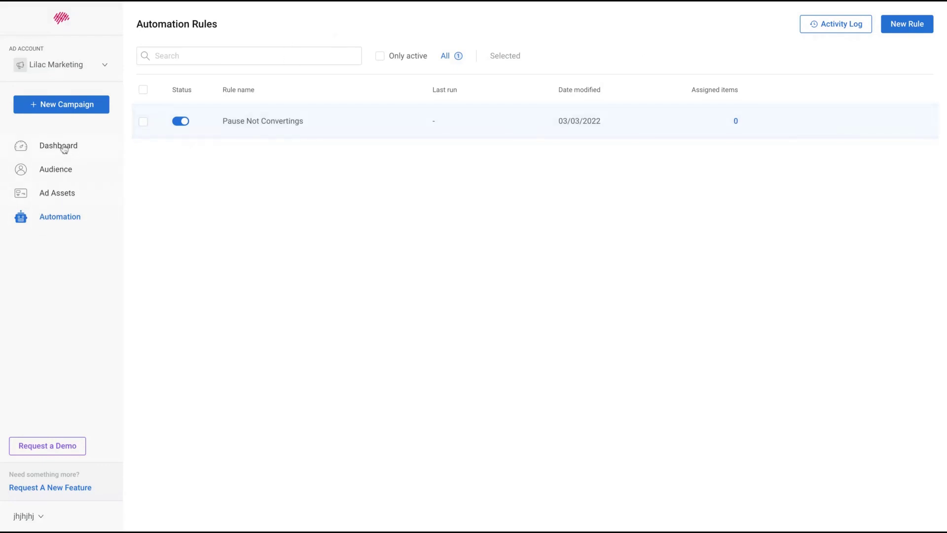
click(70, 108)
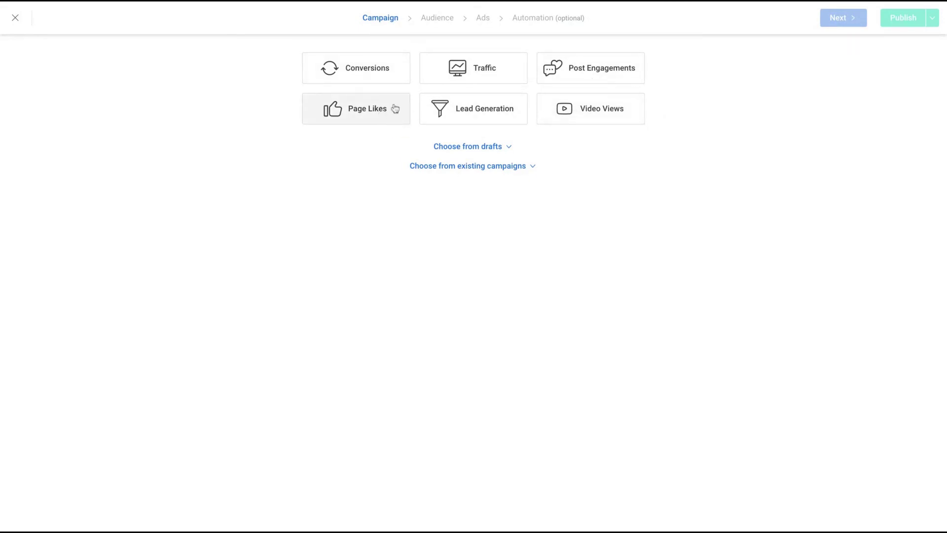
Set the campaign objective to Traffic, check the 100 R$ daily budget, and advance to Audience.
click(463, 74)
scroll(309, 292, down, 3)
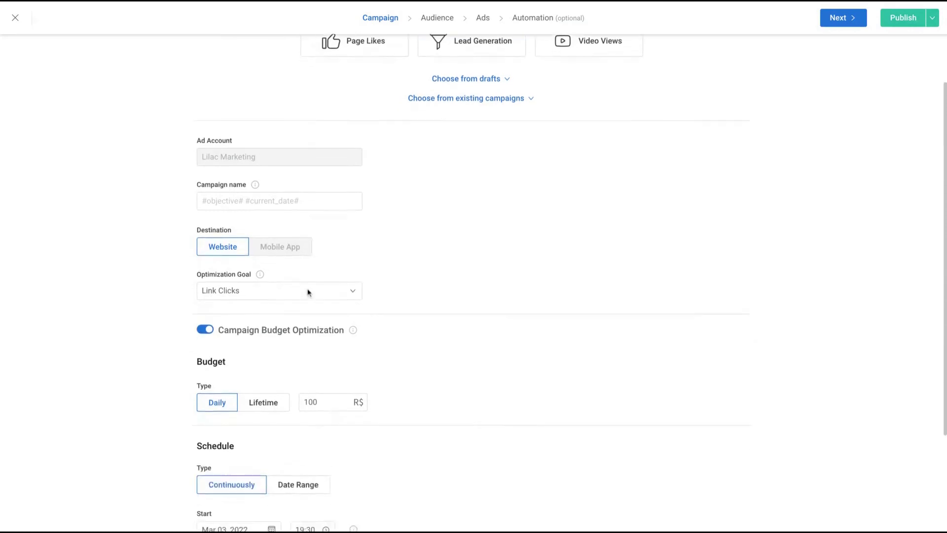
scroll(308, 293, up, 3)
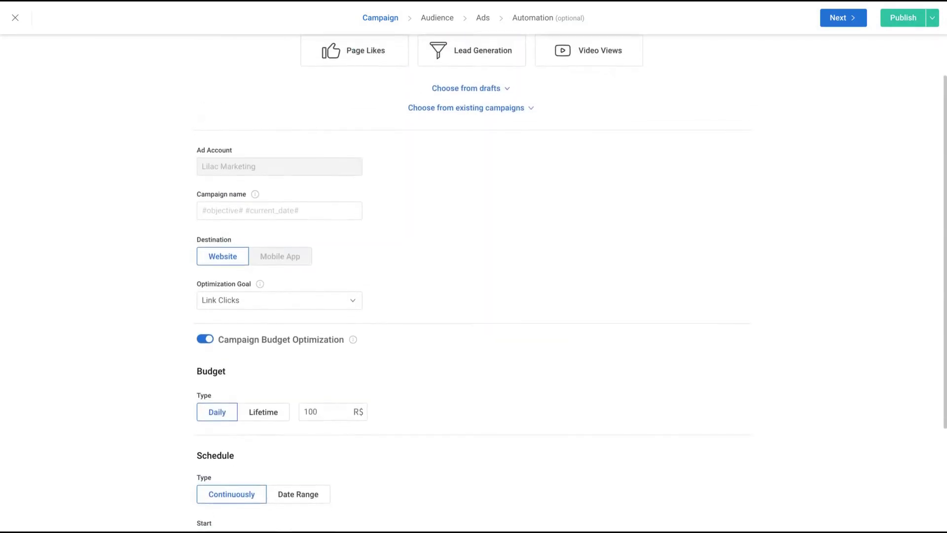
scroll(308, 292, down, 2)
scroll(309, 143, down, 2)
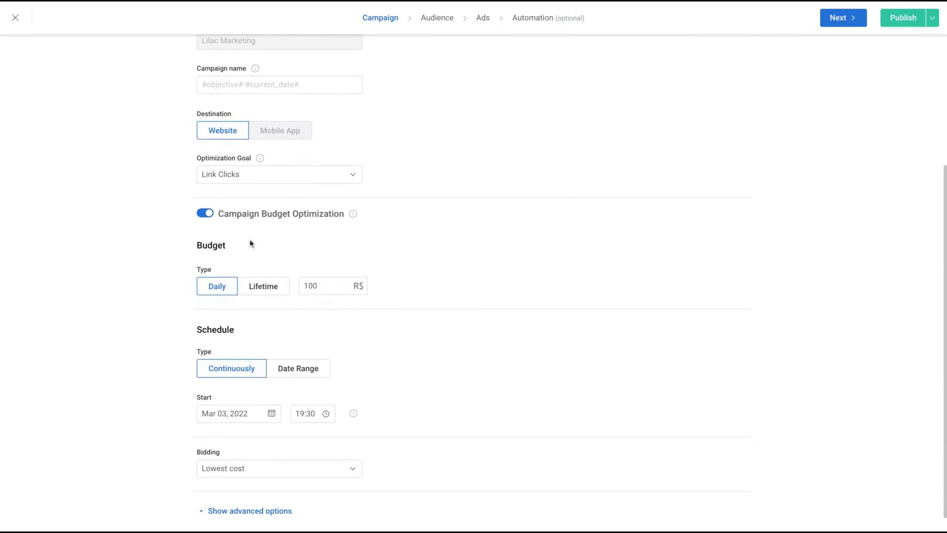
scroll(251, 243, down, 1)
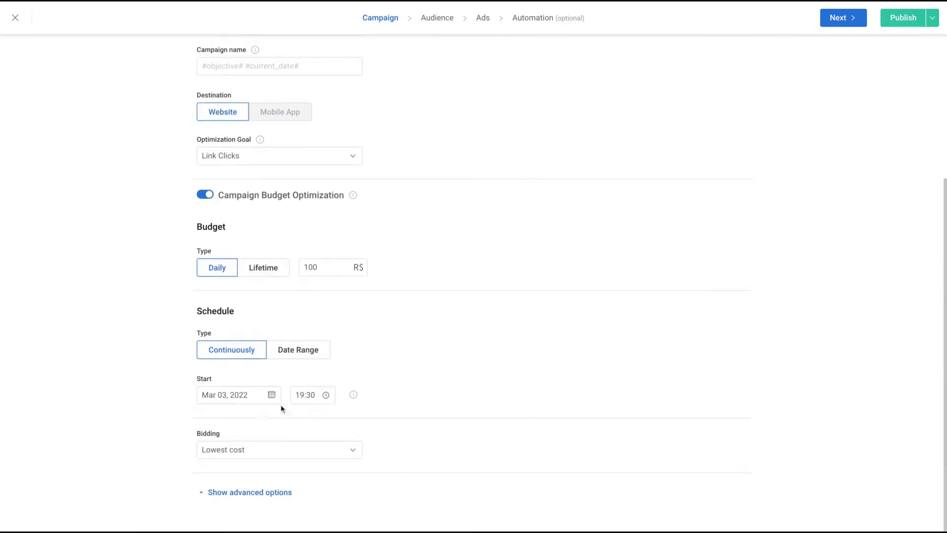
scroll(569, 300, up, 5)
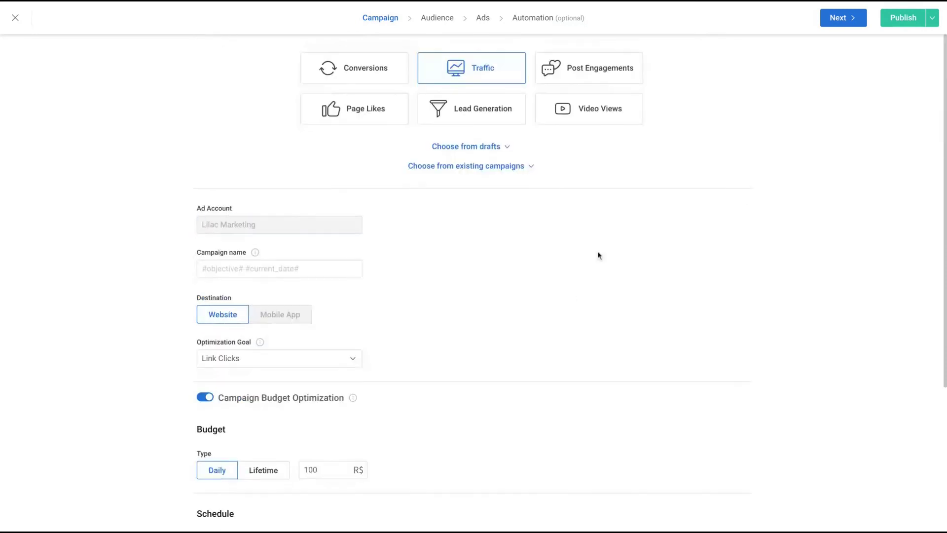
click(844, 20)
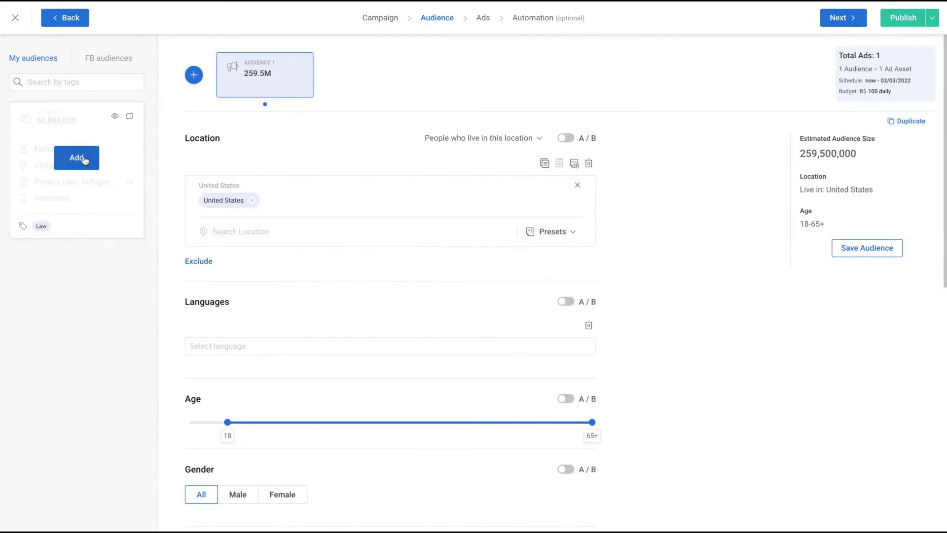
Add the saved Law audience and the Law-tagged ad asset to the campaign, then exit the wizard.
click(85, 158)
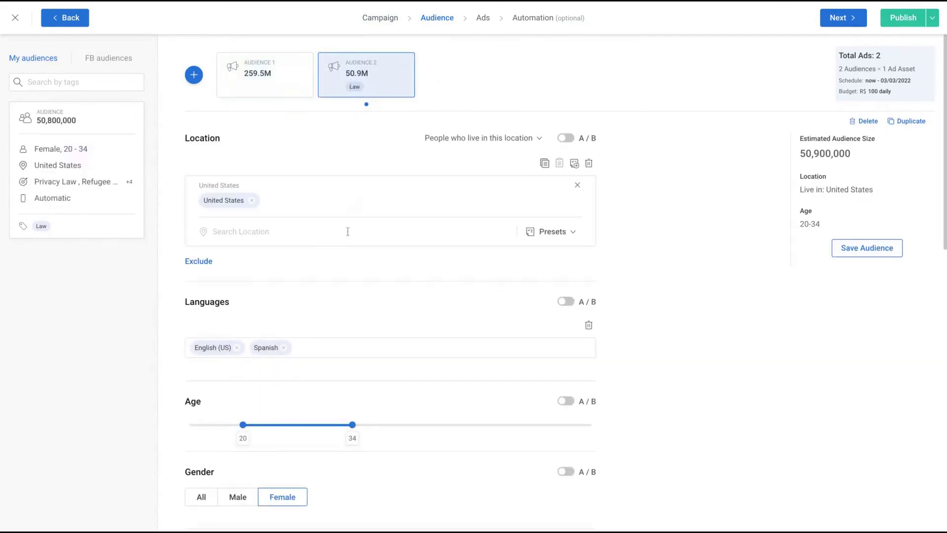
click(834, 20)
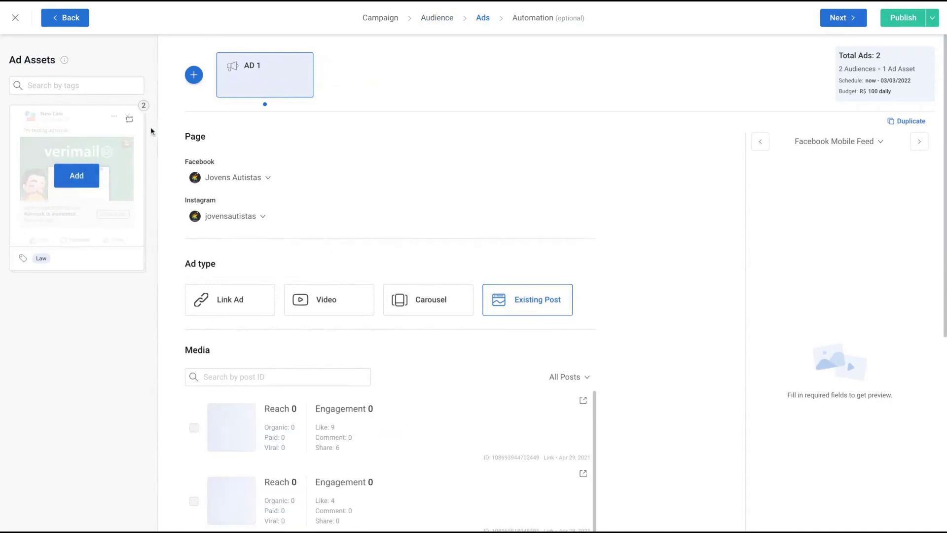
scroll(233, 317, down, 3)
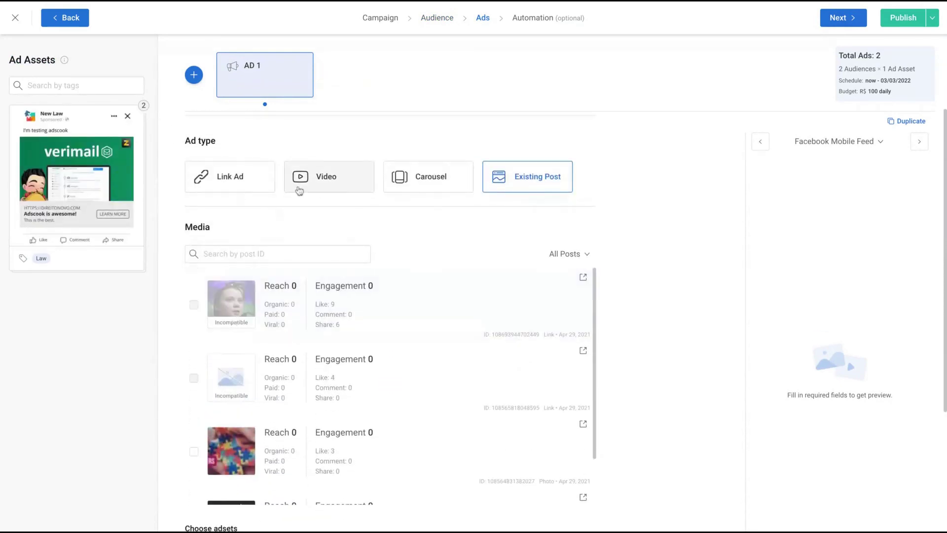
scroll(284, 187, up, 3)
click(85, 177)
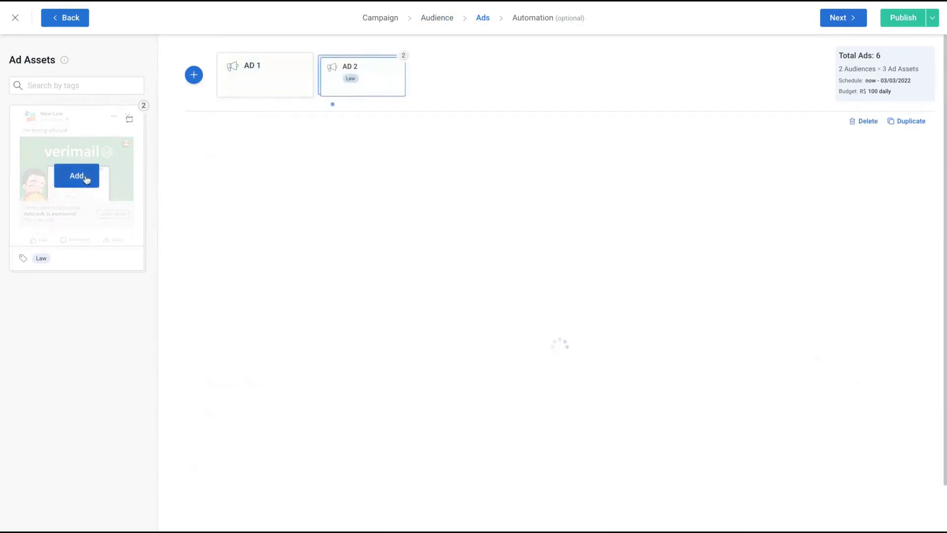
scroll(333, 290, down, 10)
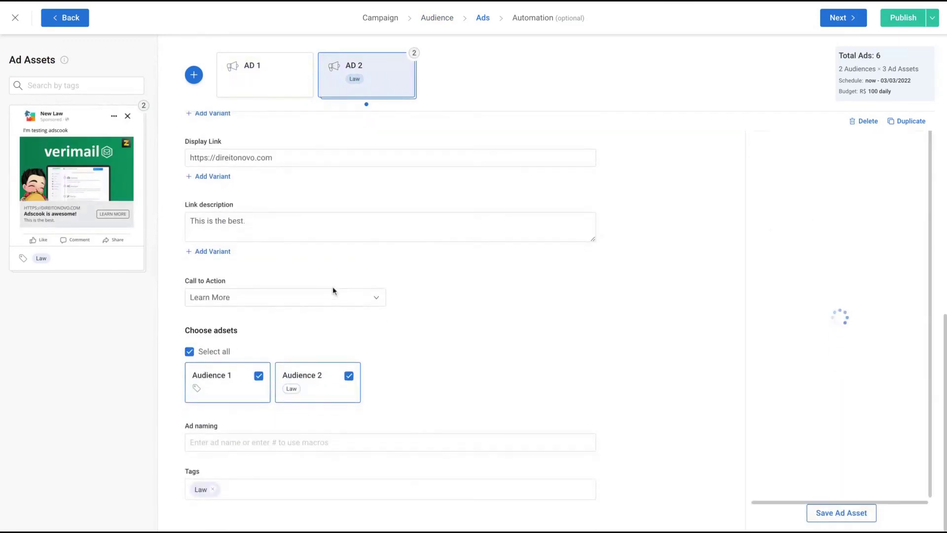
scroll(332, 290, up, 10)
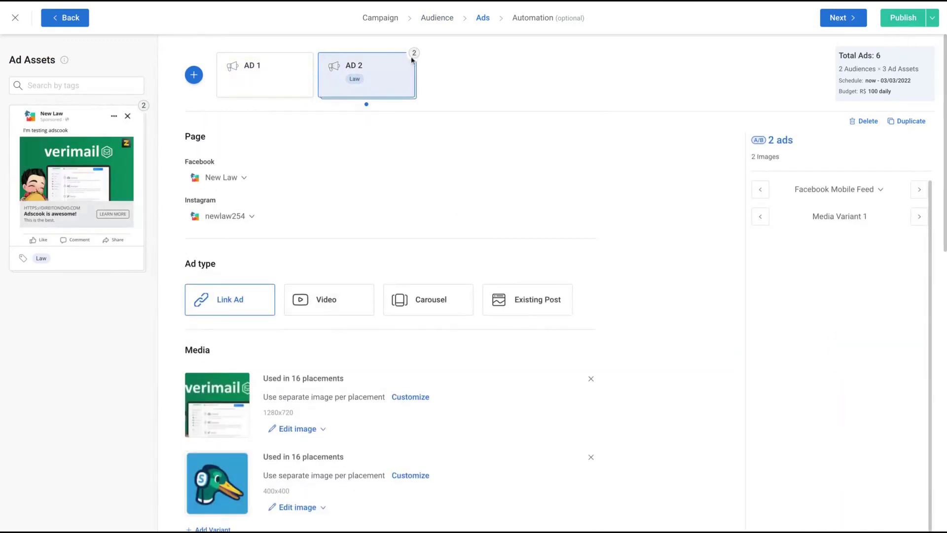
click(15, 18)
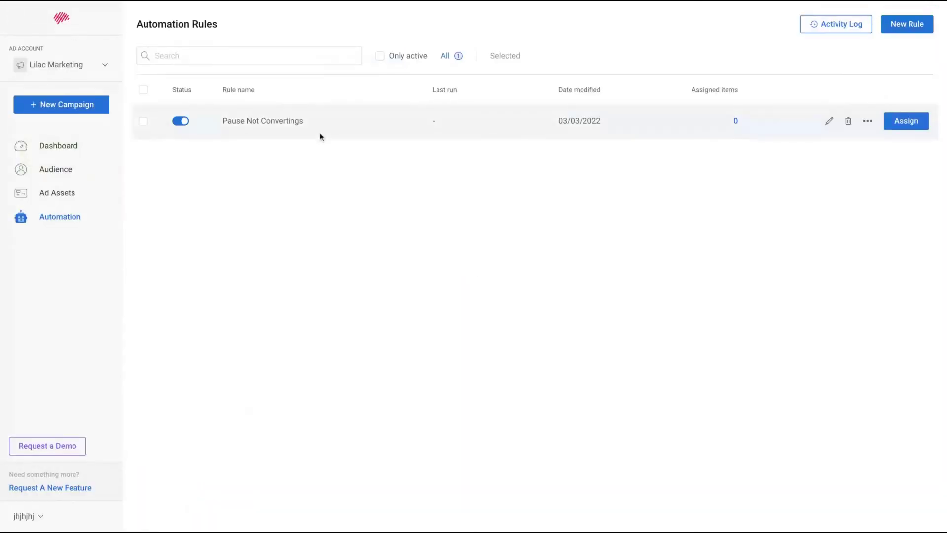